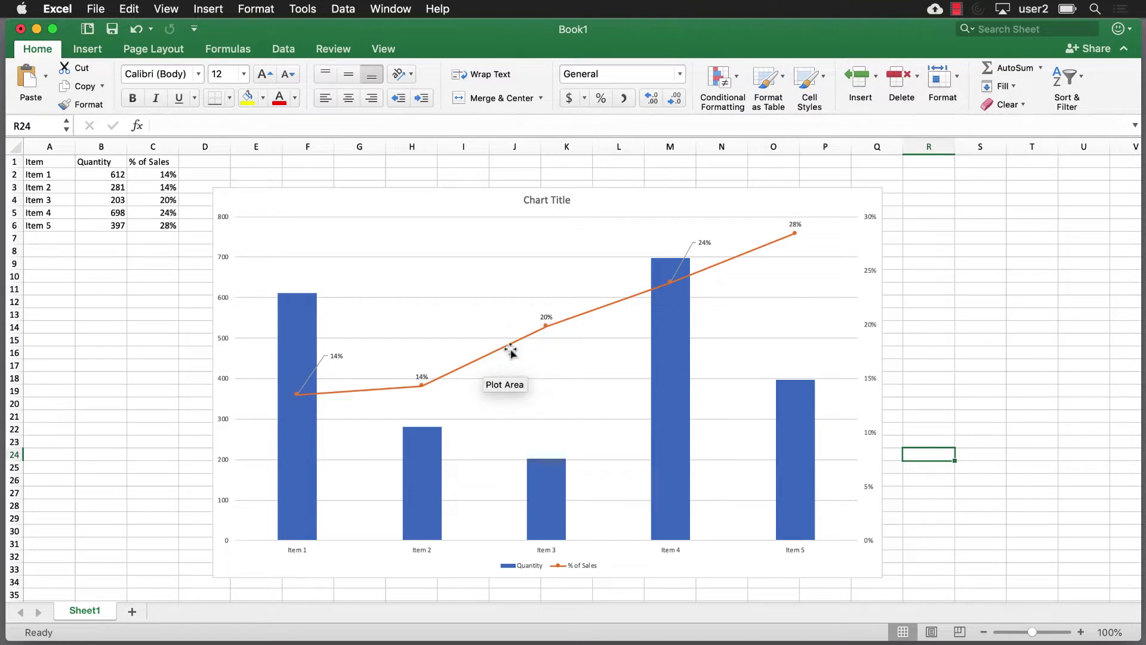
- Delete the existing combo chart from the worksheet
{"action": "mouse_move", "coordinate": [305, 306]}
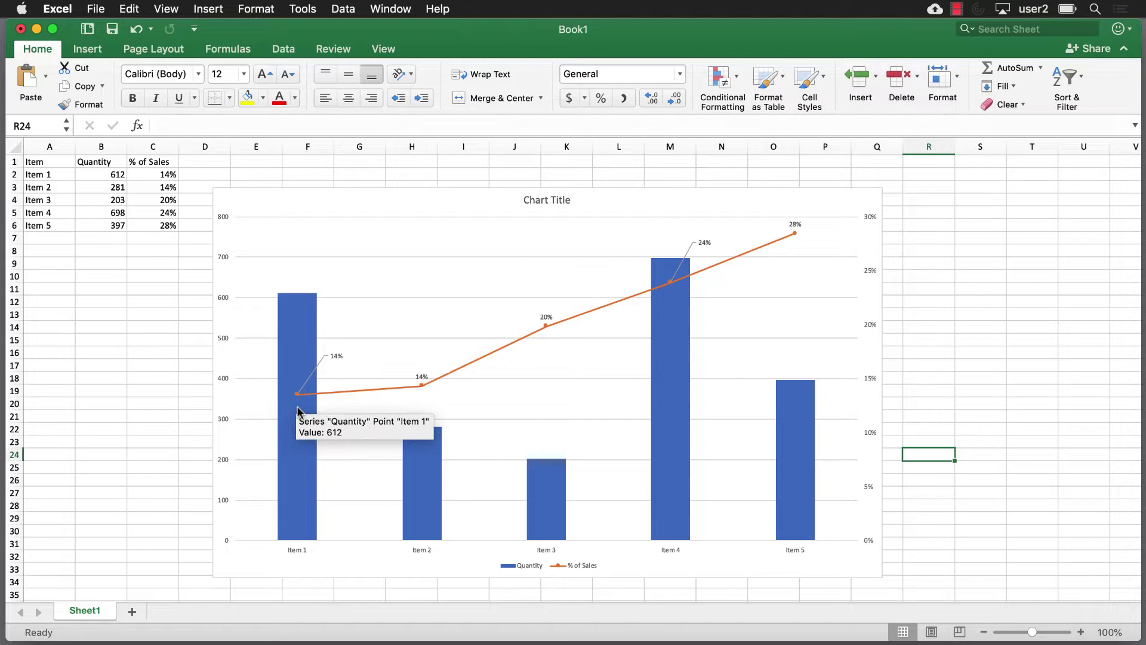
{"action": "mouse_move", "coordinate": [310, 399]}
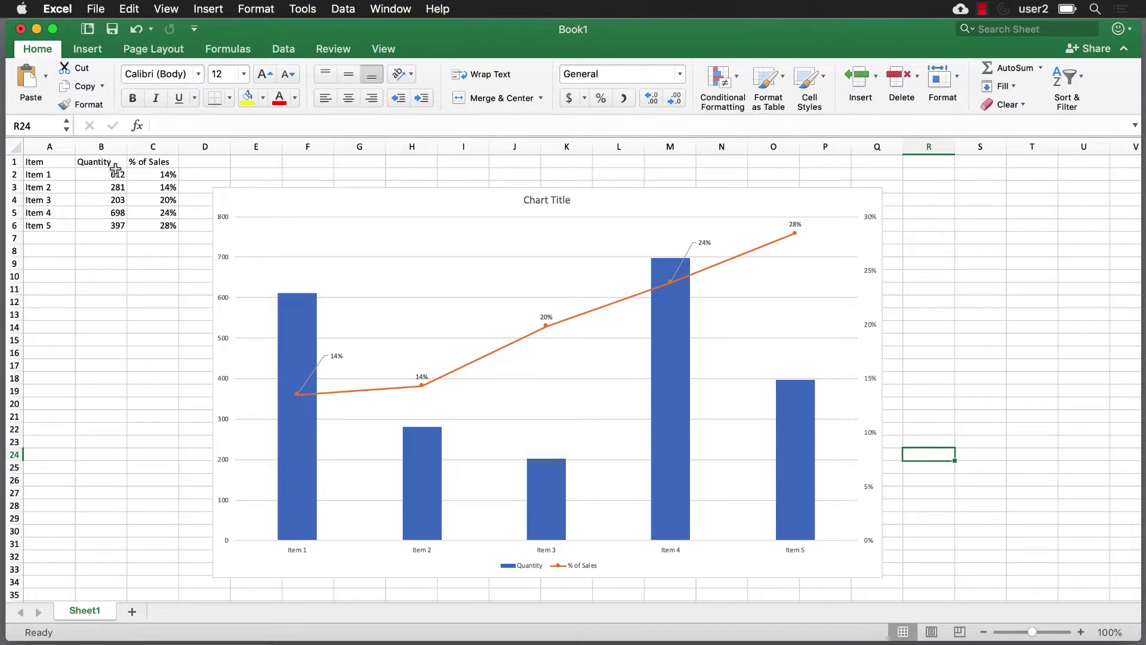
{"action": "left_click", "coordinate": [279, 189]}
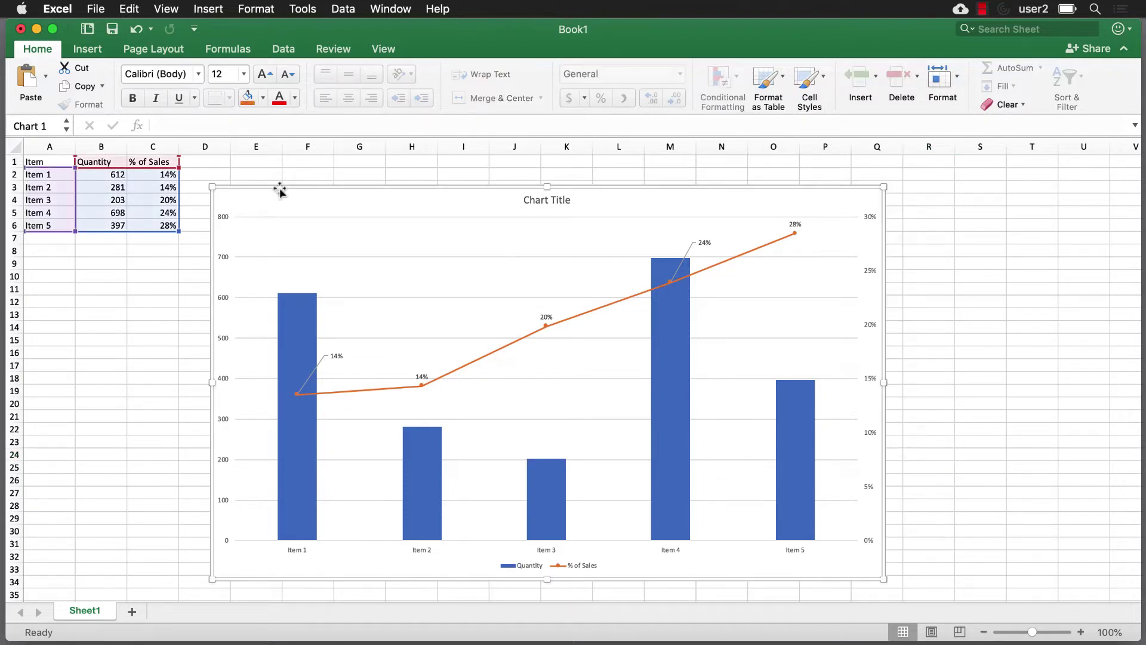
{"action": "key", "text": "BackSpace"}
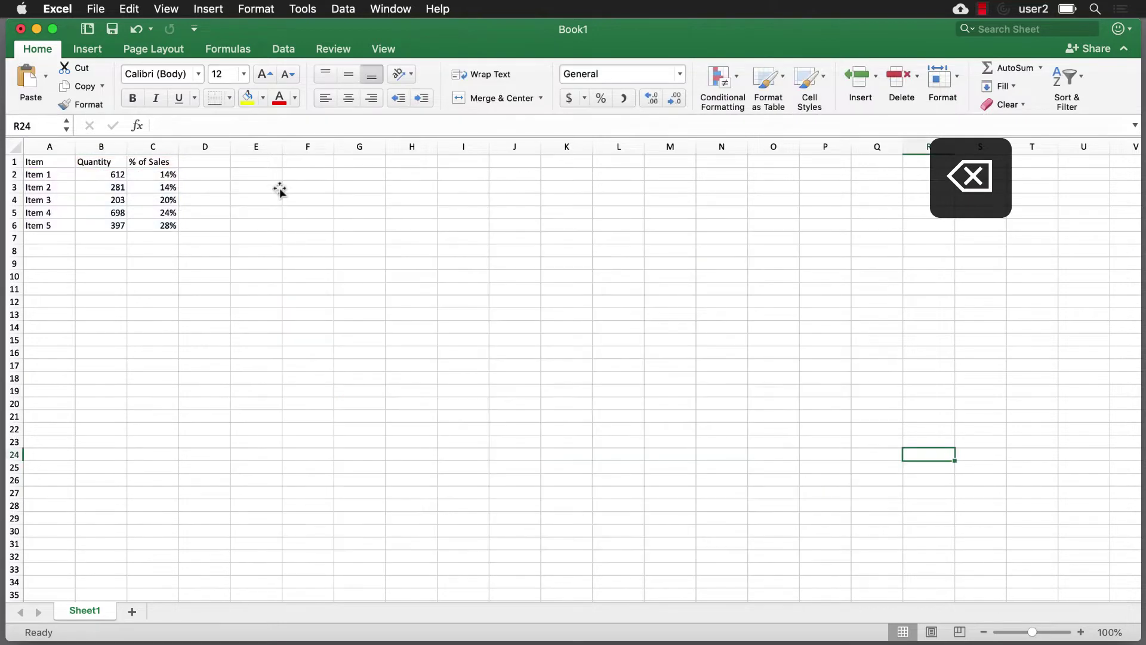
- Insert a 2-D clustered column chart of the data and enlarge it to about 10.56 × 6.28 inches
{"action": "left_click", "coordinate": [87, 190]}
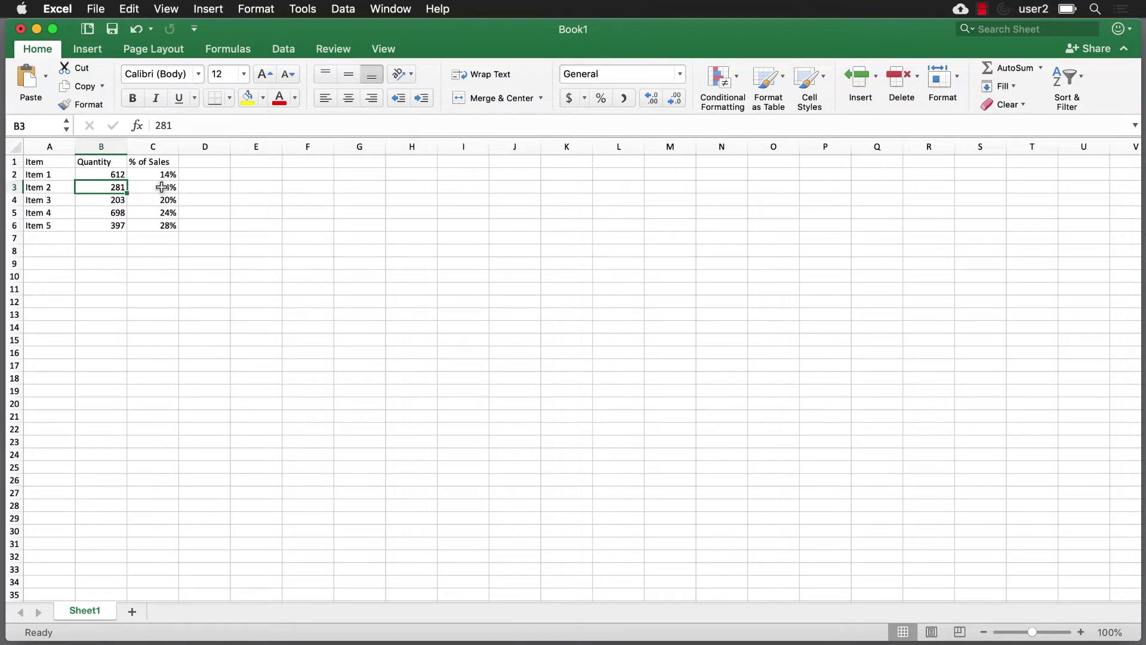
{"action": "left_click", "coordinate": [97, 200]}
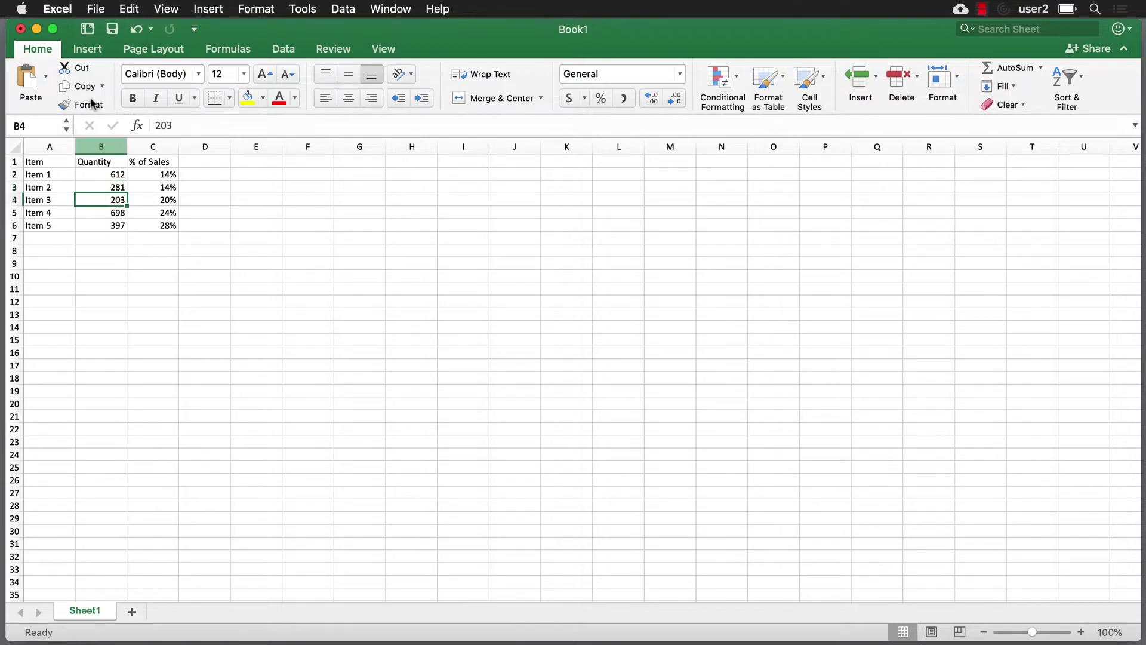
{"action": "left_click", "coordinate": [87, 48]}
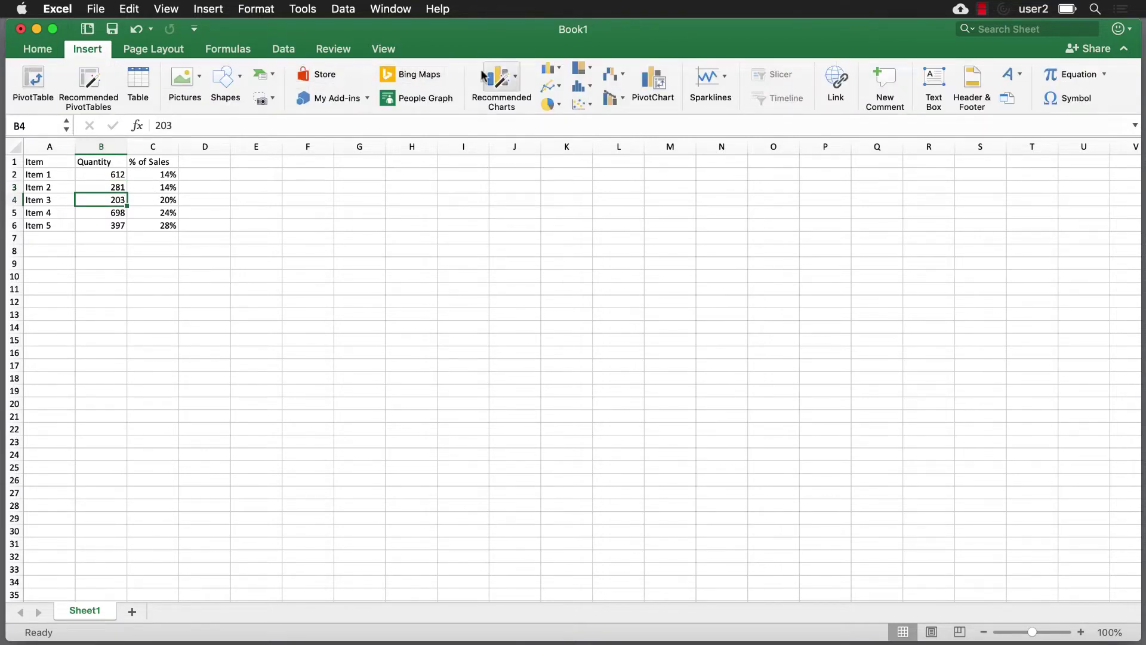
{"action": "left_click", "coordinate": [550, 68]}
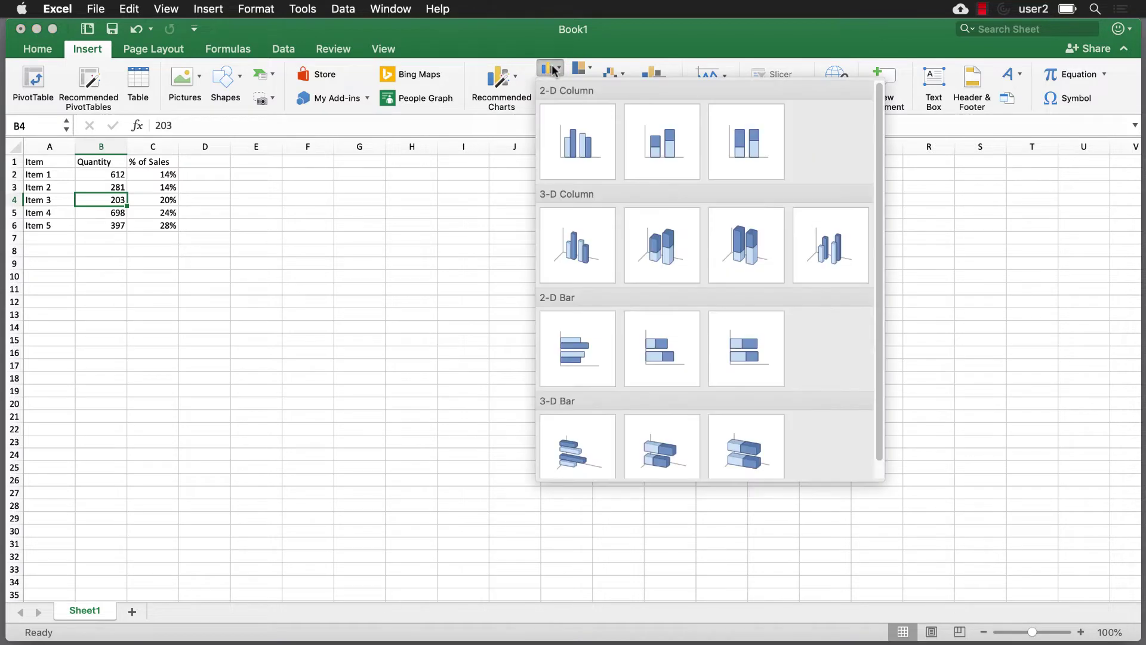
{"action": "left_click", "coordinate": [577, 138]}
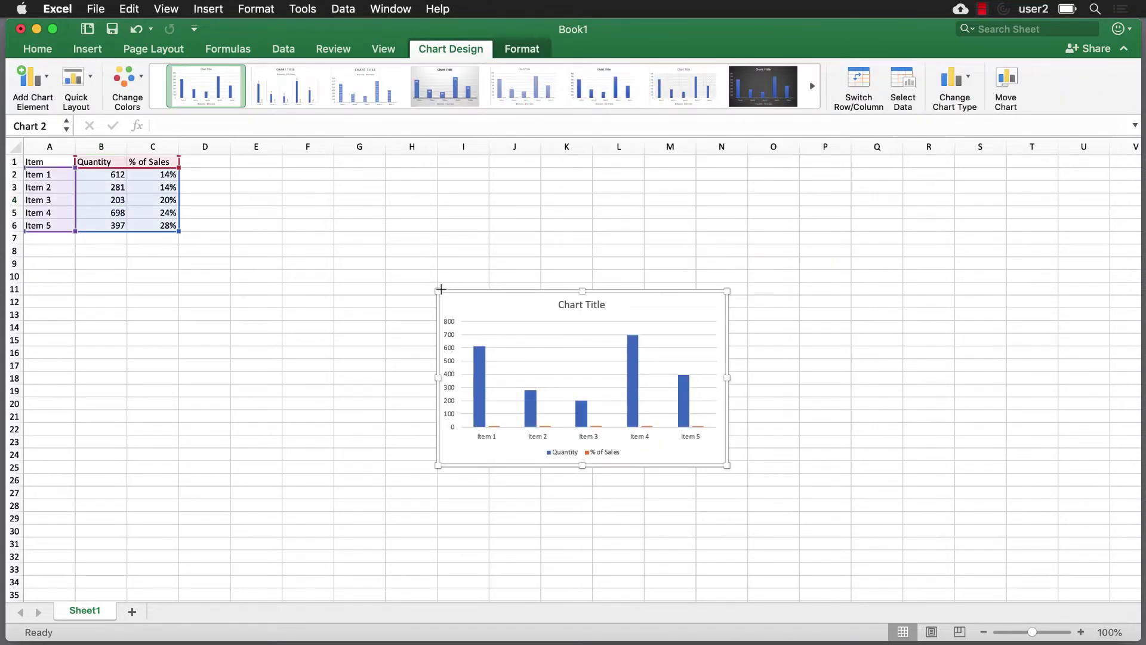
{"action": "left_click_drag", "start_coordinate": [438, 291], "coordinate": [258, 181]}
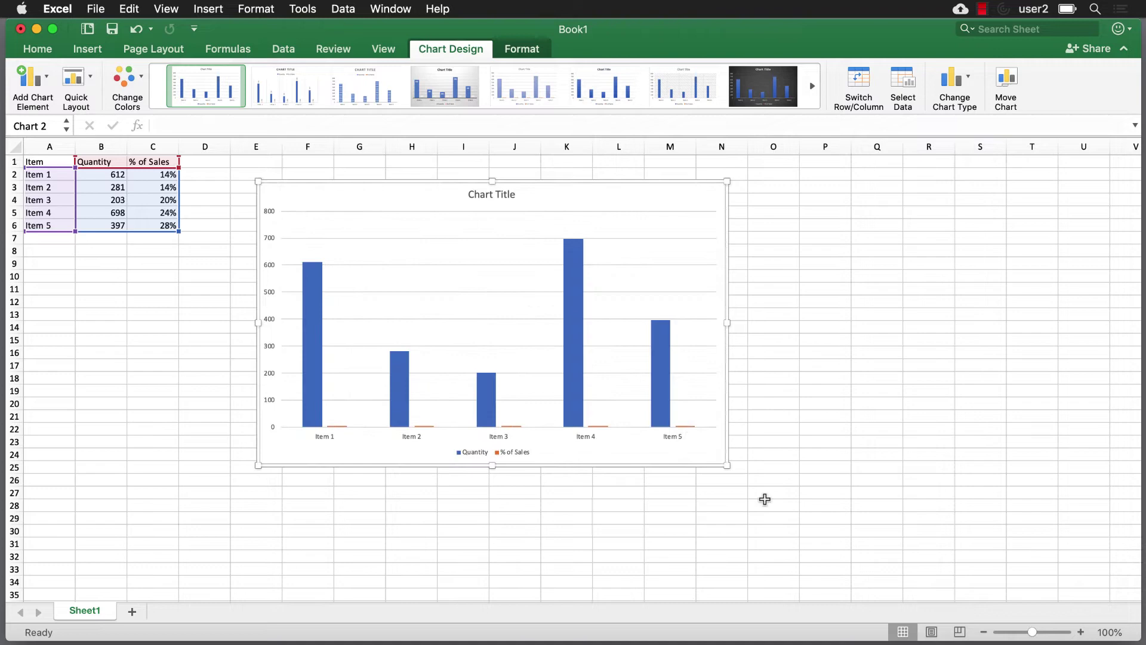
{"action": "left_click_drag", "start_coordinate": [727, 465], "coordinate": [876, 569]}
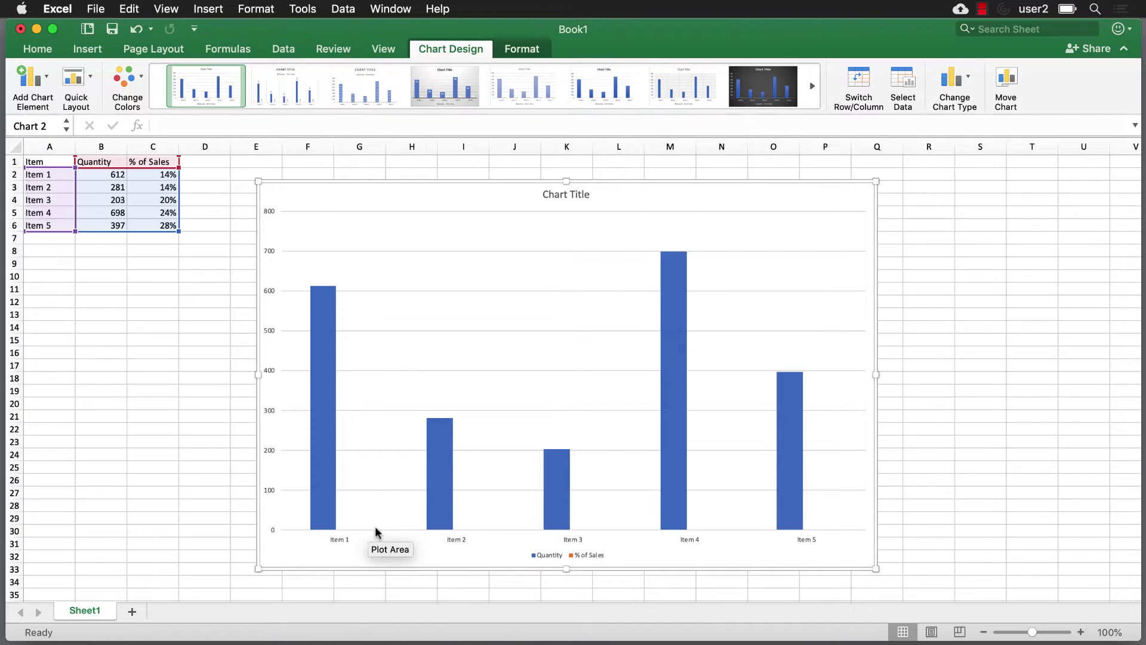
- Select the Quantity columns, then move the selection to the flat % of Sales series
{"action": "mouse_move", "coordinate": [326, 501]}
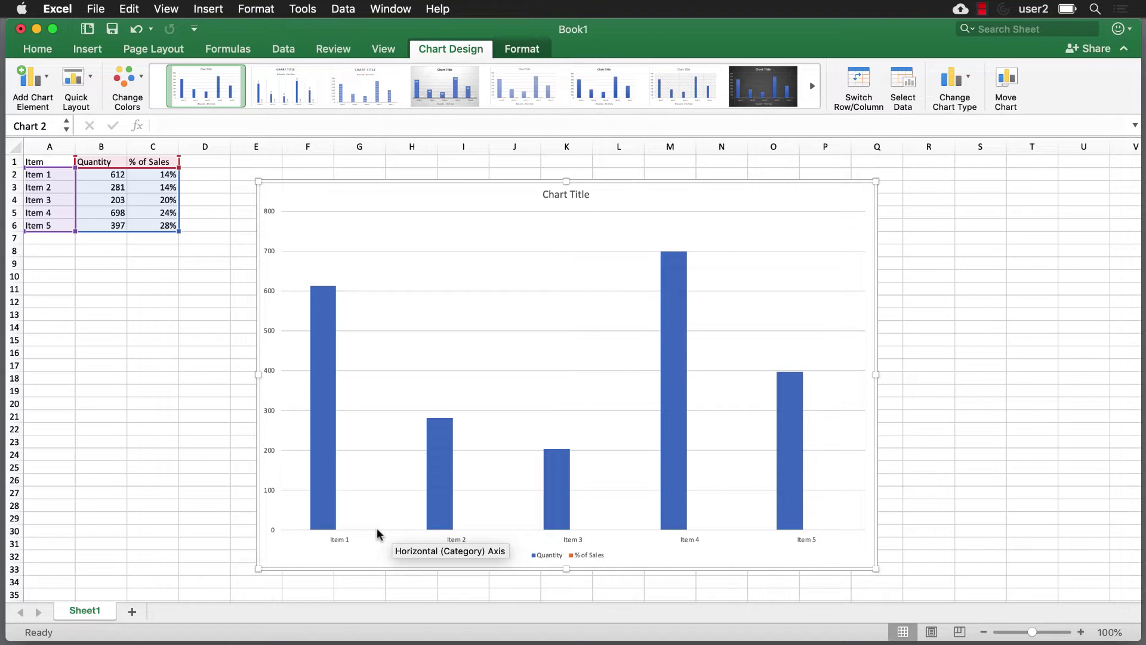
{"action": "mouse_move", "coordinate": [338, 458]}
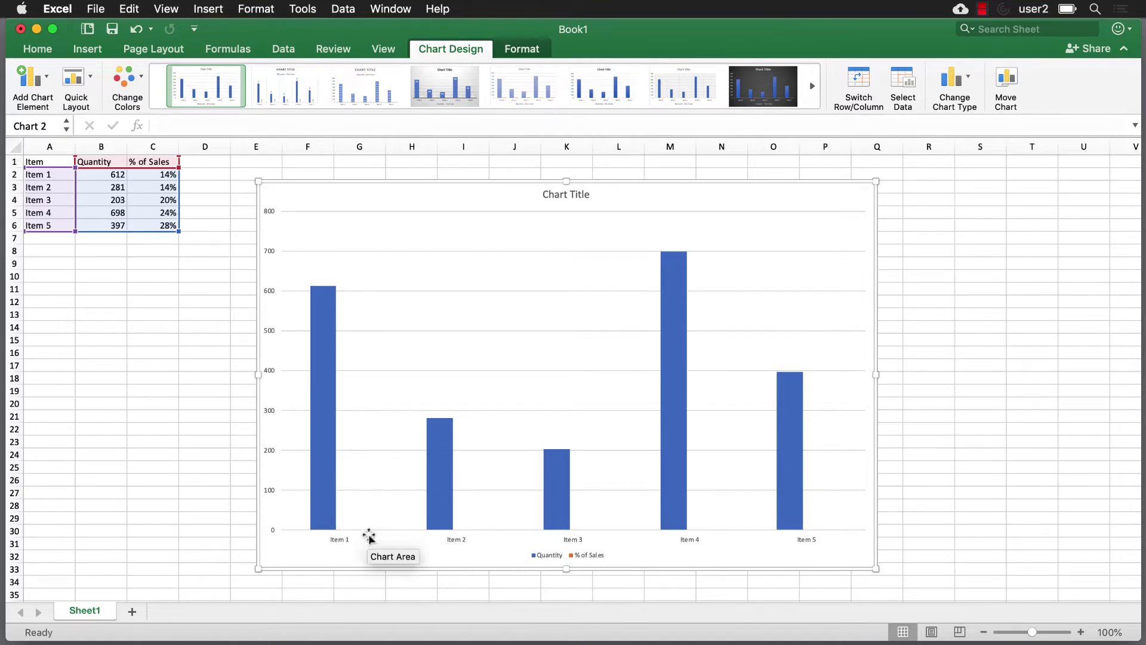
{"action": "mouse_move", "coordinate": [369, 532]}
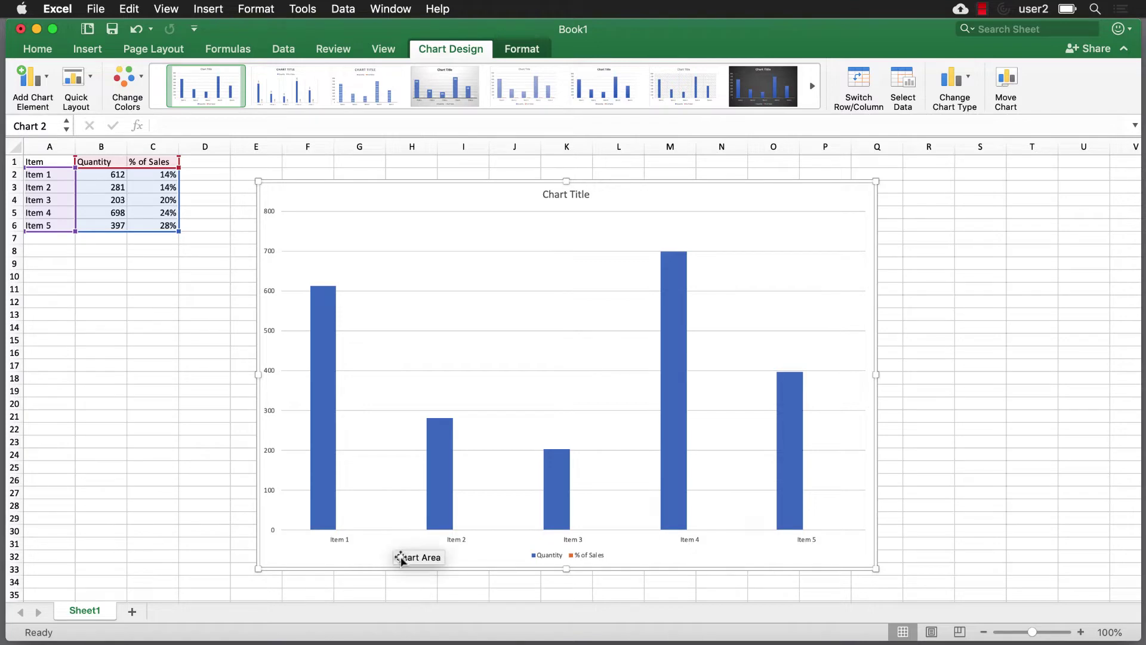
{"action": "left_click", "coordinate": [322, 380]}
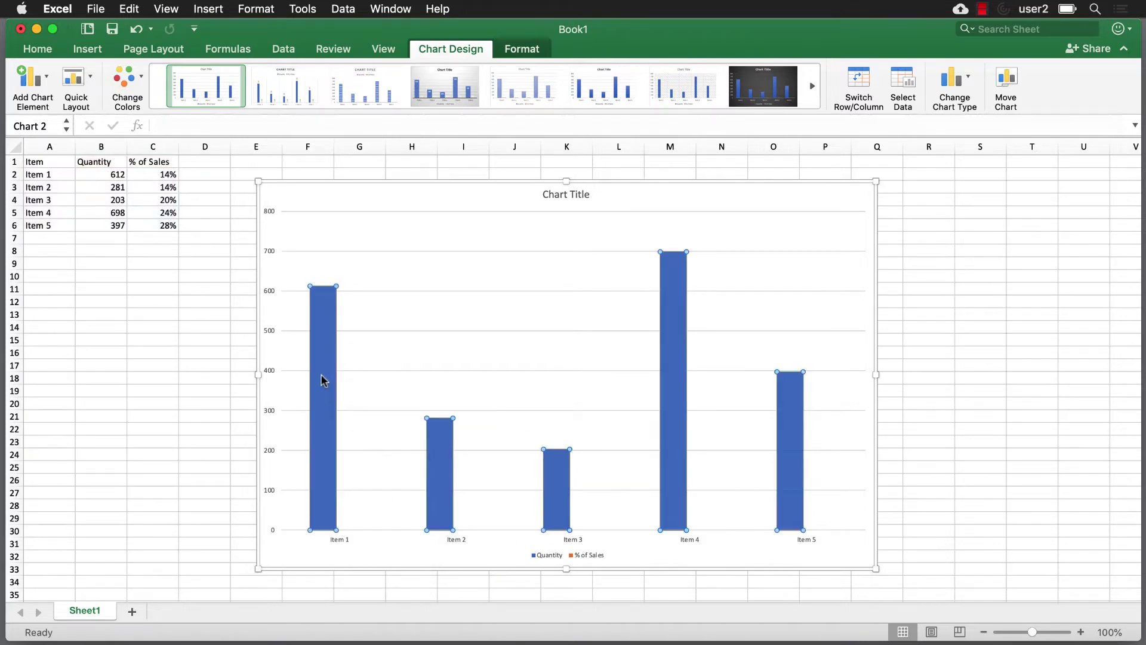
{"action": "key", "text": "Down"}
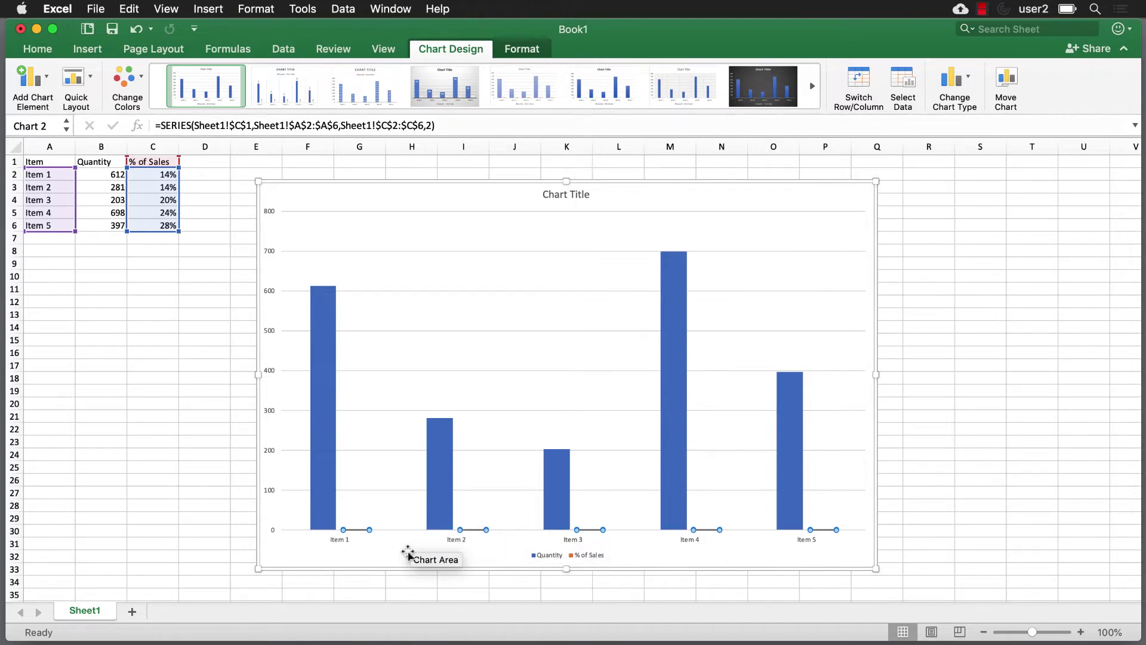
{"action": "left_click", "coordinate": [431, 268]}
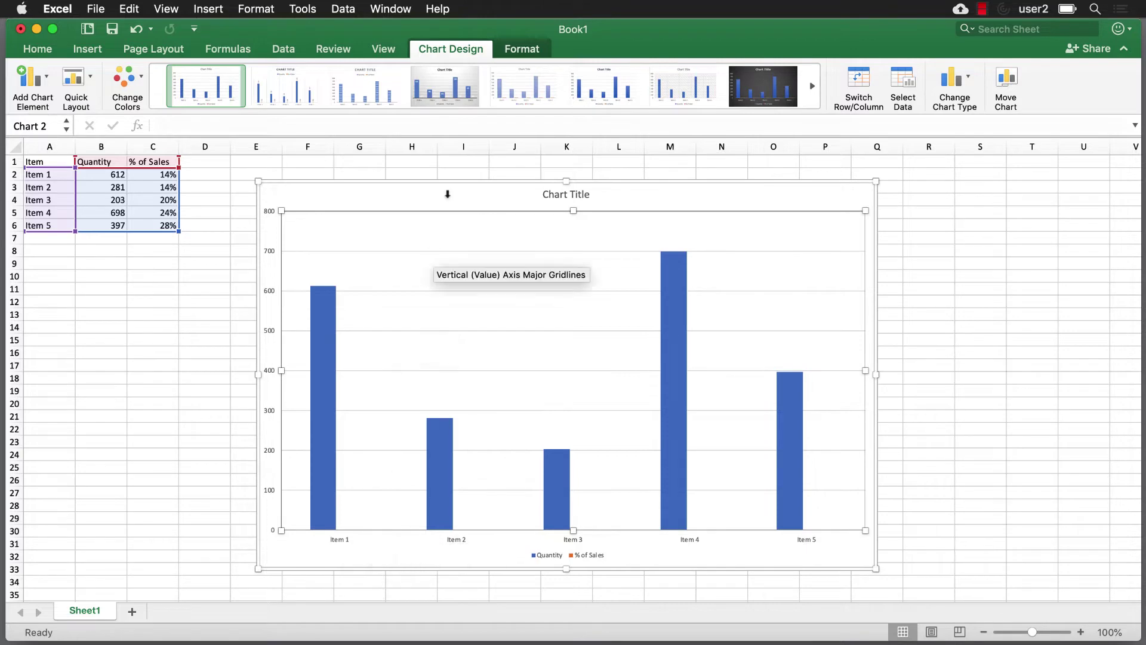
{"action": "left_click", "coordinate": [518, 49]}
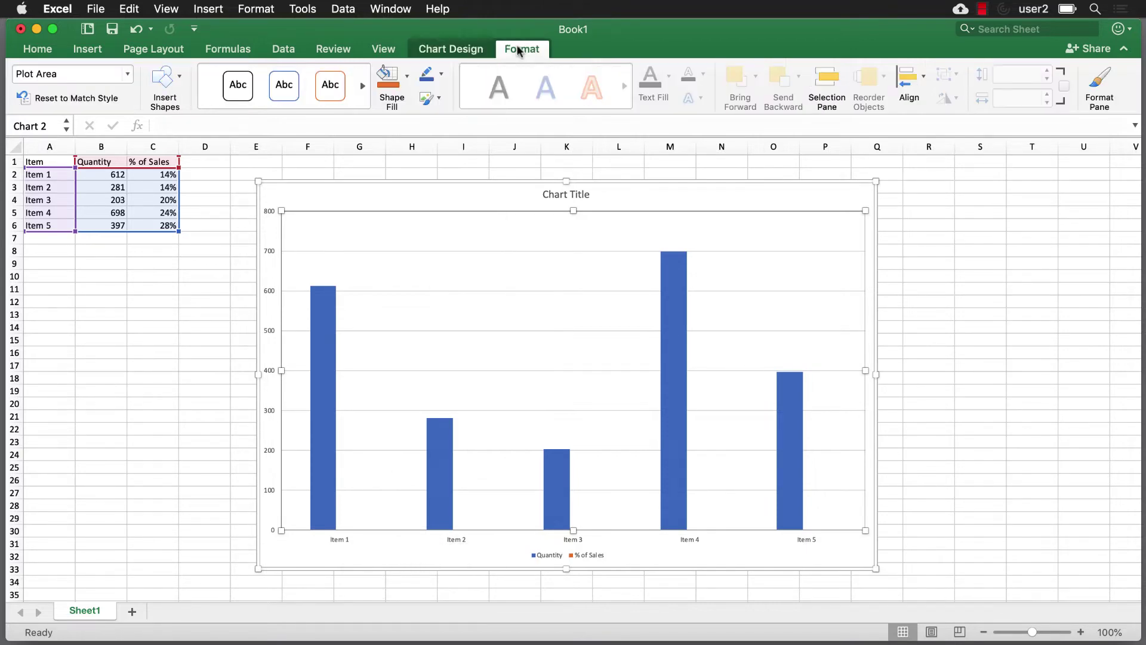
{"action": "left_click", "coordinate": [128, 74]}
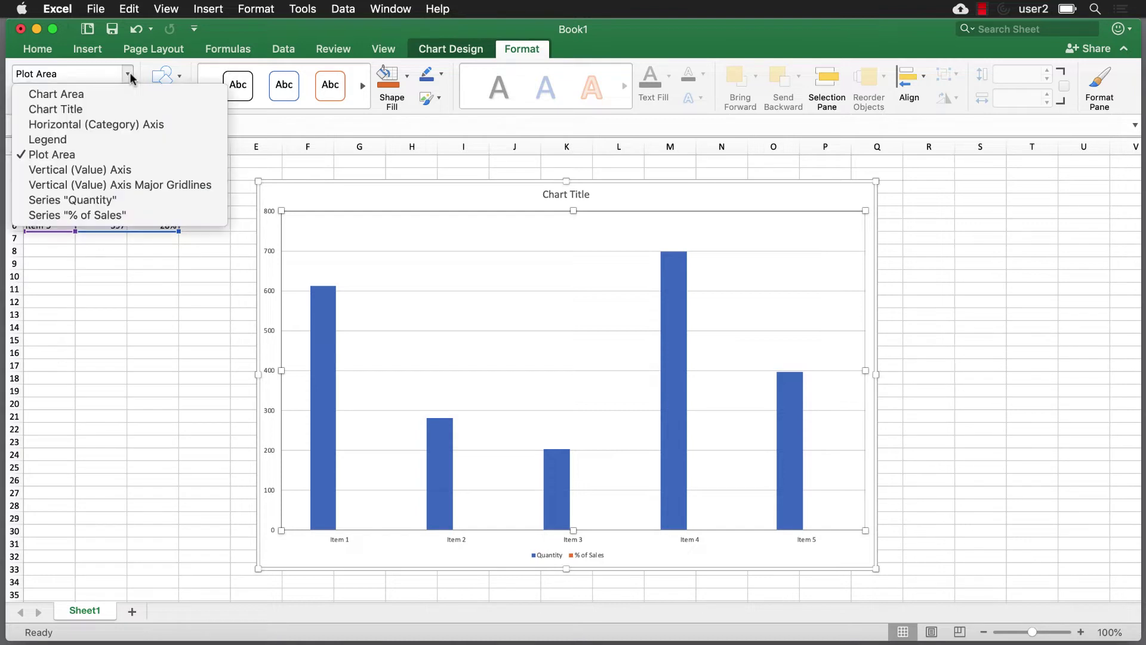
{"action": "left_click", "coordinate": [112, 215]}
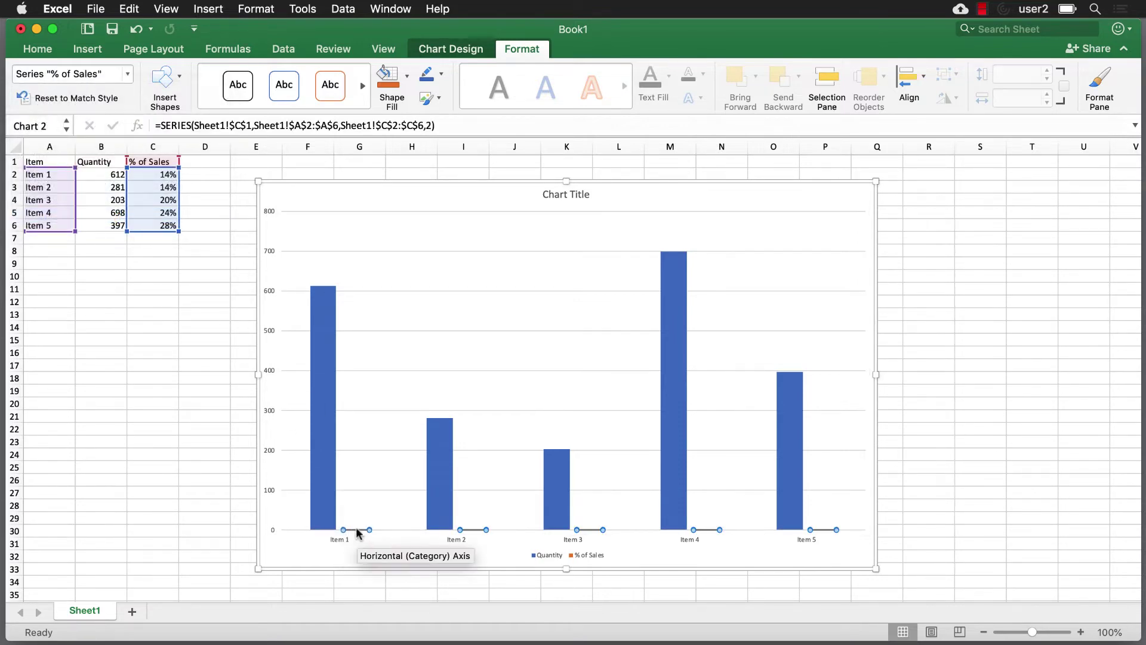
{"action": "mouse_move", "coordinate": [365, 530]}
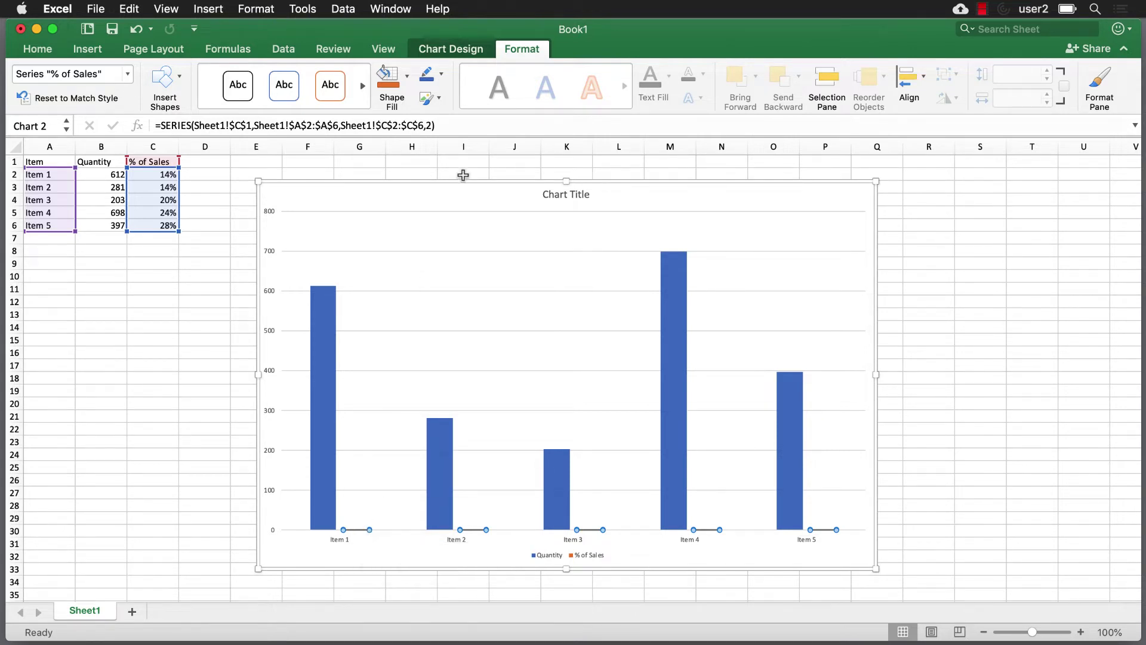
- Change the % of Sales series chart type to Line with Markers
{"action": "left_click", "coordinate": [468, 49]}
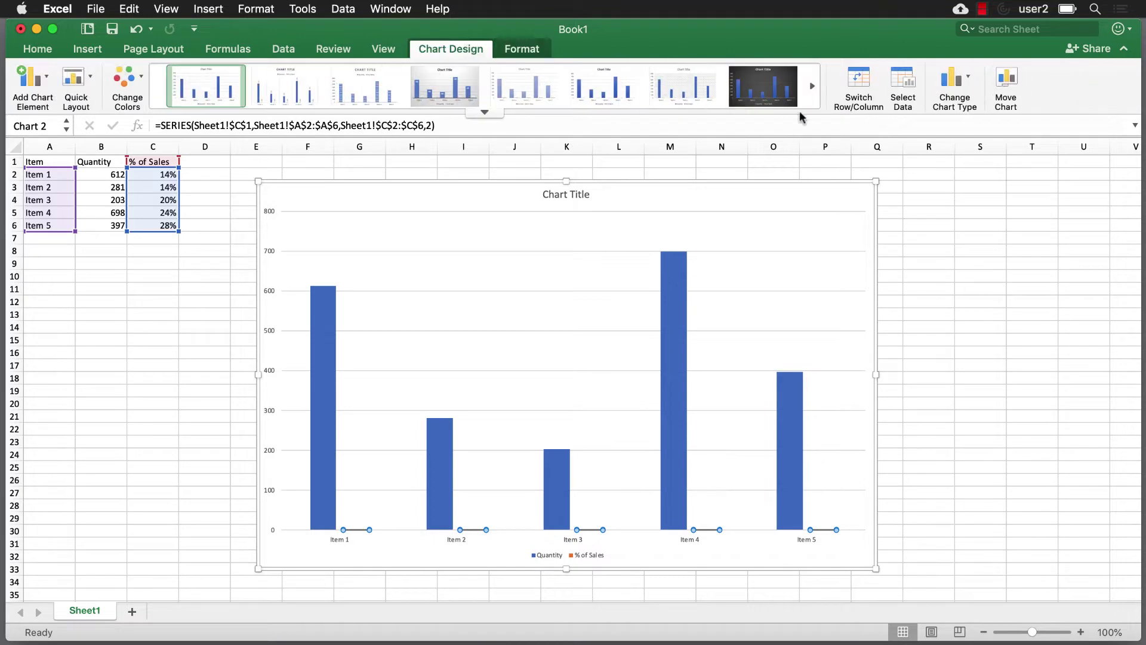
{"action": "left_click", "coordinate": [963, 87]}
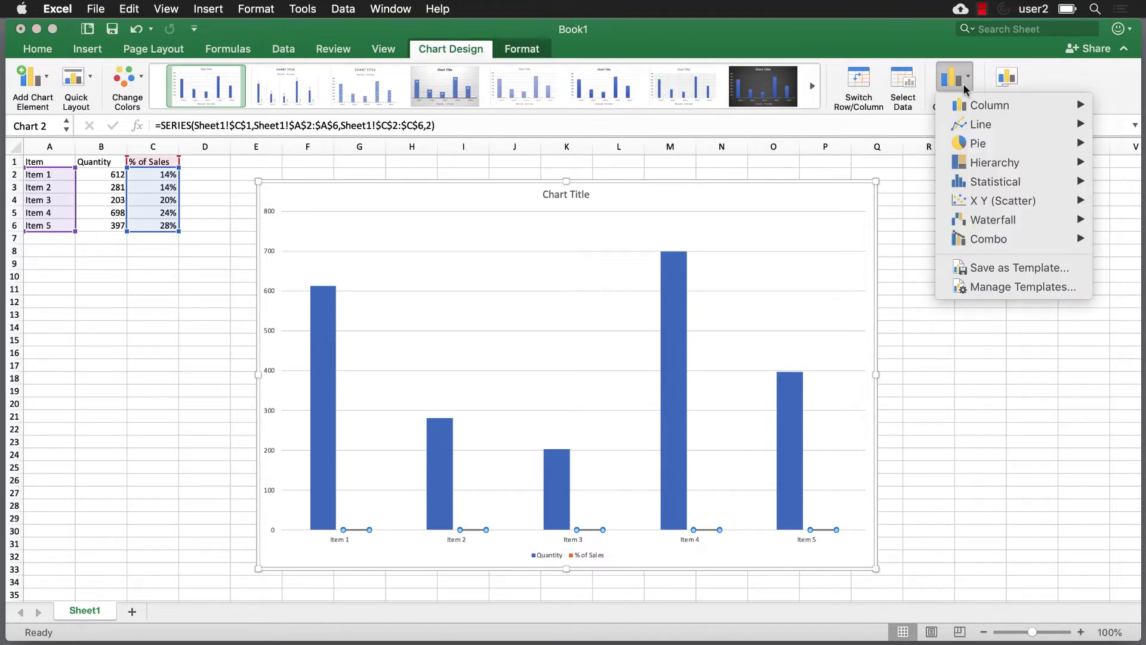
{"action": "mouse_move", "coordinate": [967, 125]}
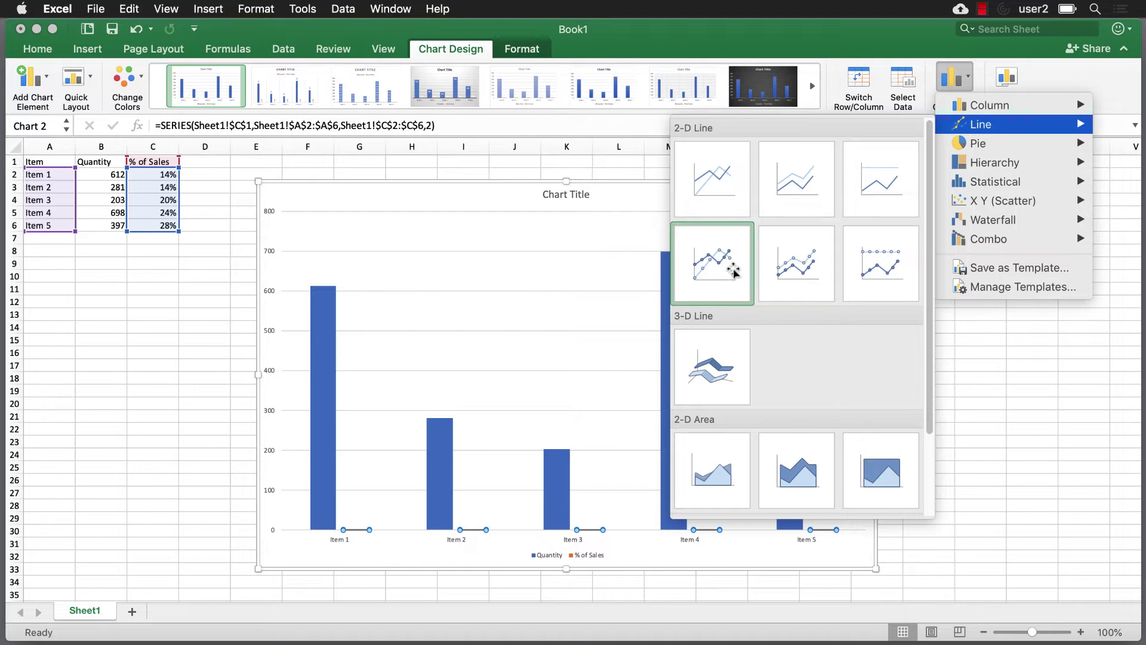
{"action": "left_click", "coordinate": [732, 268]}
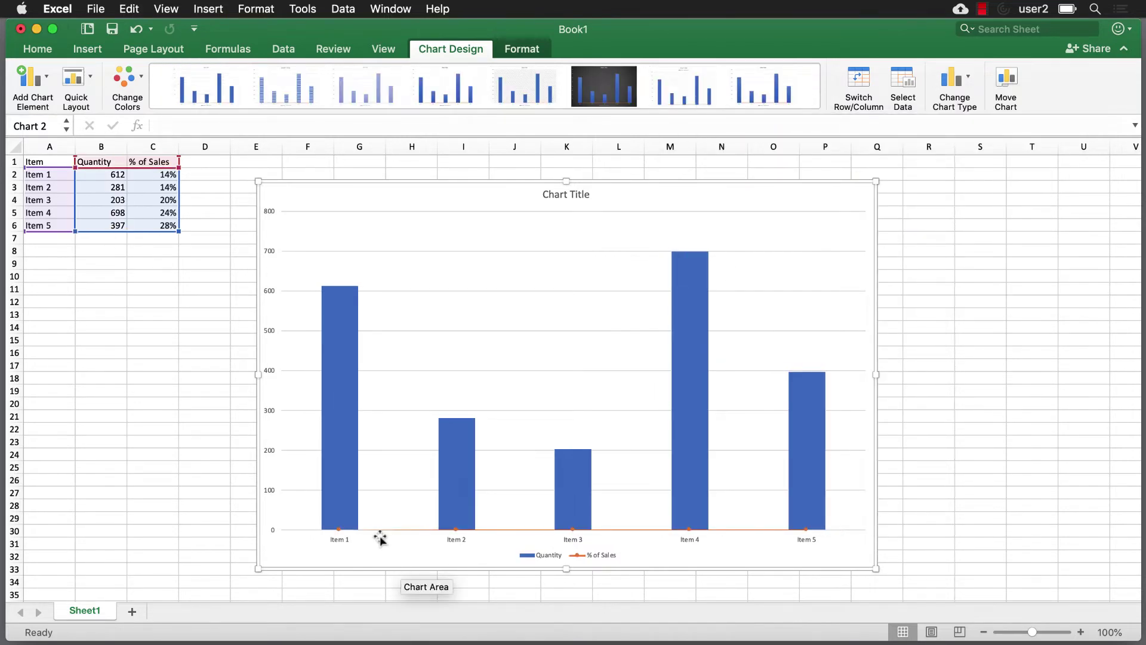
{"action": "mouse_move", "coordinate": [457, 536]}
{"action": "mouse_move", "coordinate": [492, 533]}
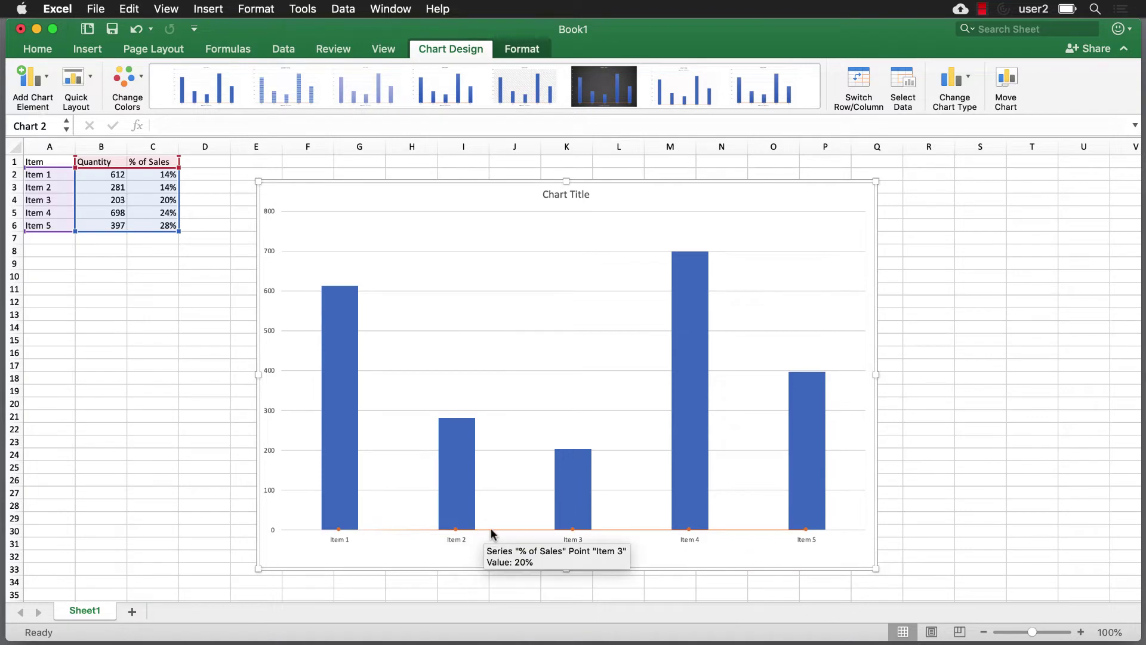
{"action": "mouse_move", "coordinate": [343, 360]}
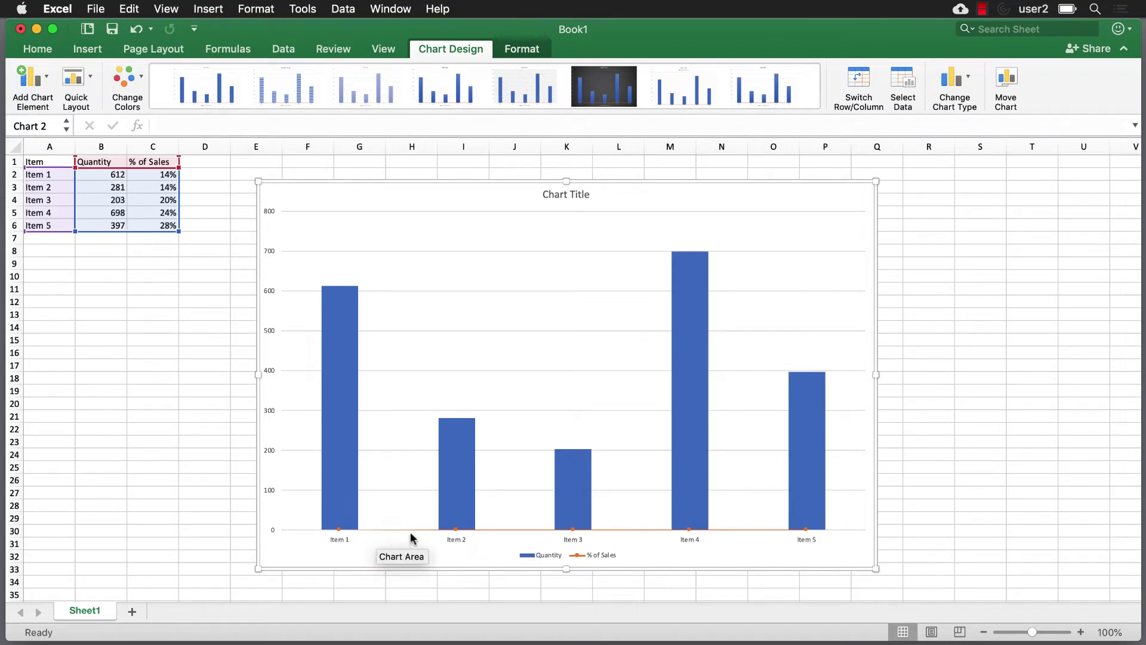
- Select the flat orange % of Sales line along the bottom of the chart
{"action": "mouse_move", "coordinate": [414, 532]}
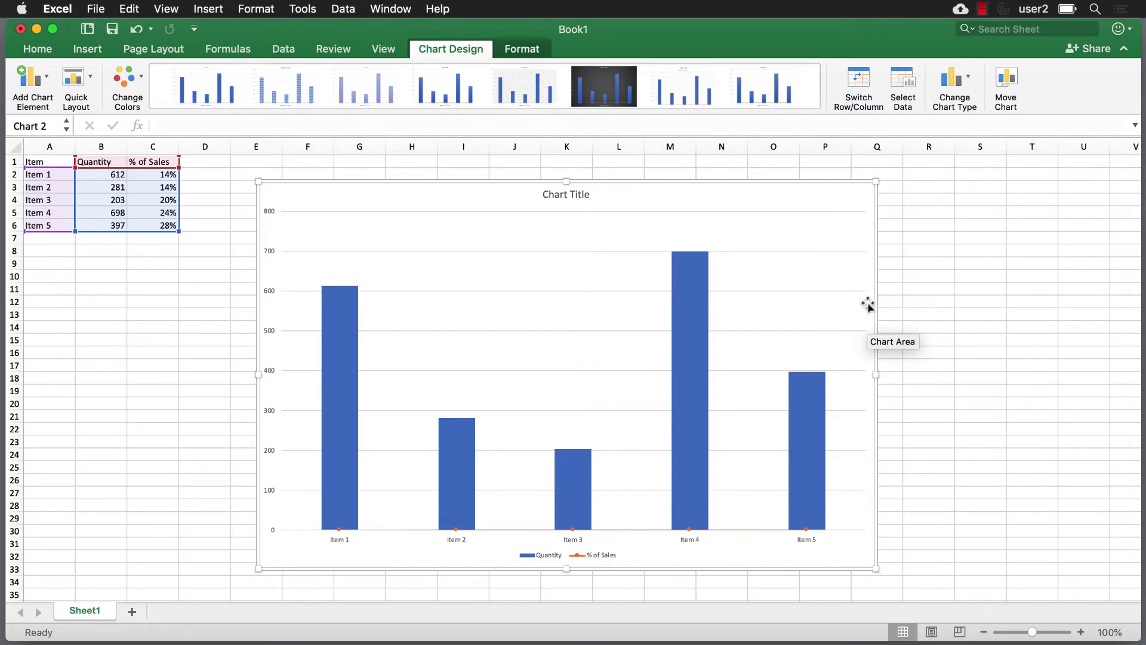
{"action": "left_click", "coordinate": [456, 529]}
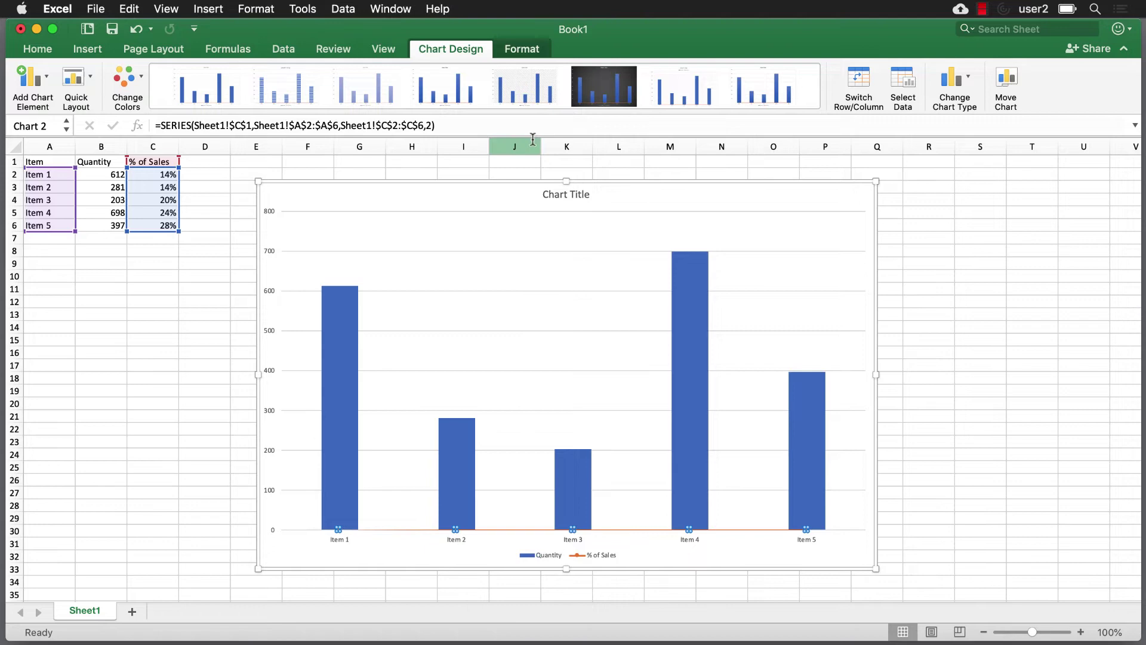
- In Format Data Series, plot the % of Sales line on the Secondary Axis
{"action": "left_click", "coordinate": [522, 48]}
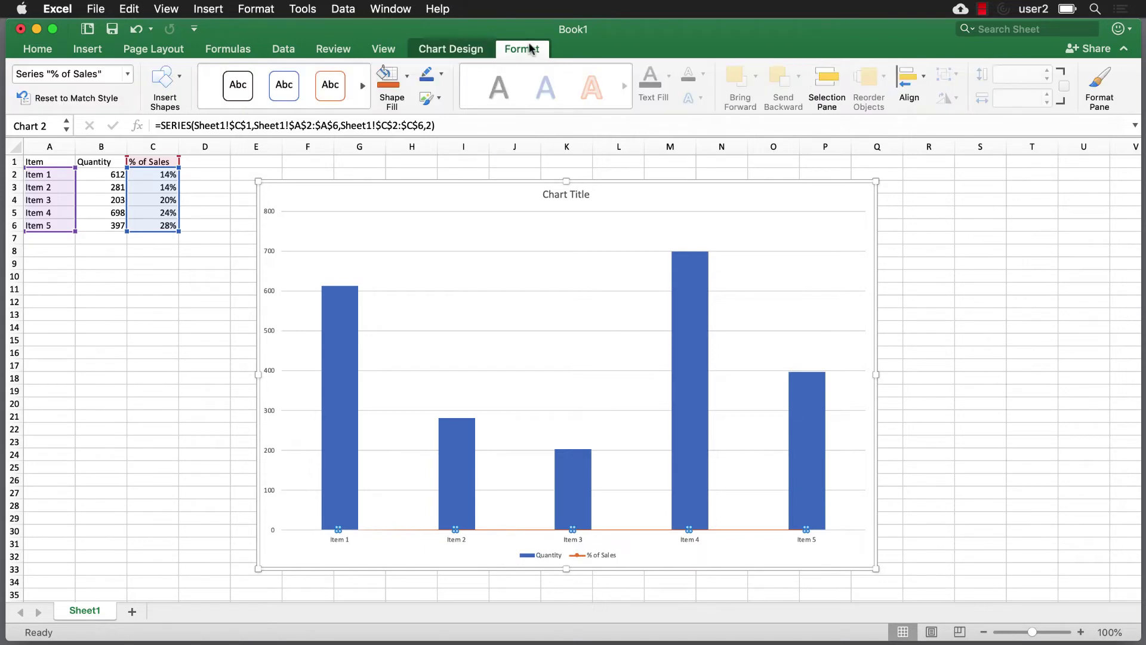
{"action": "mouse_move", "coordinate": [710, 366]}
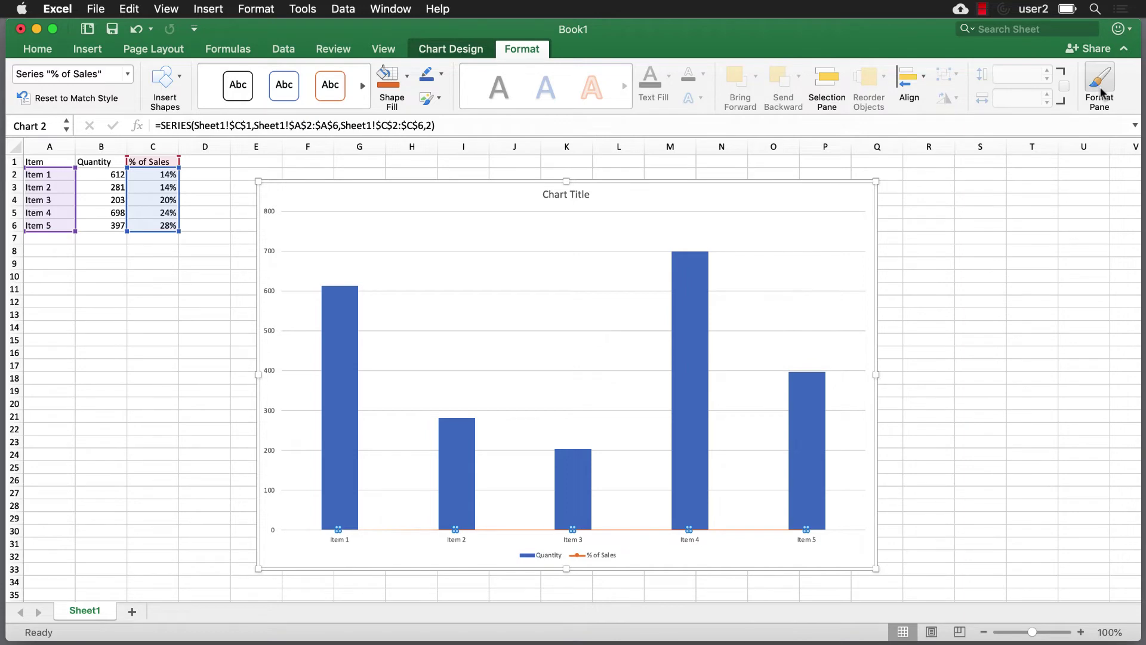
{"action": "mouse_move", "coordinate": [687, 528]}
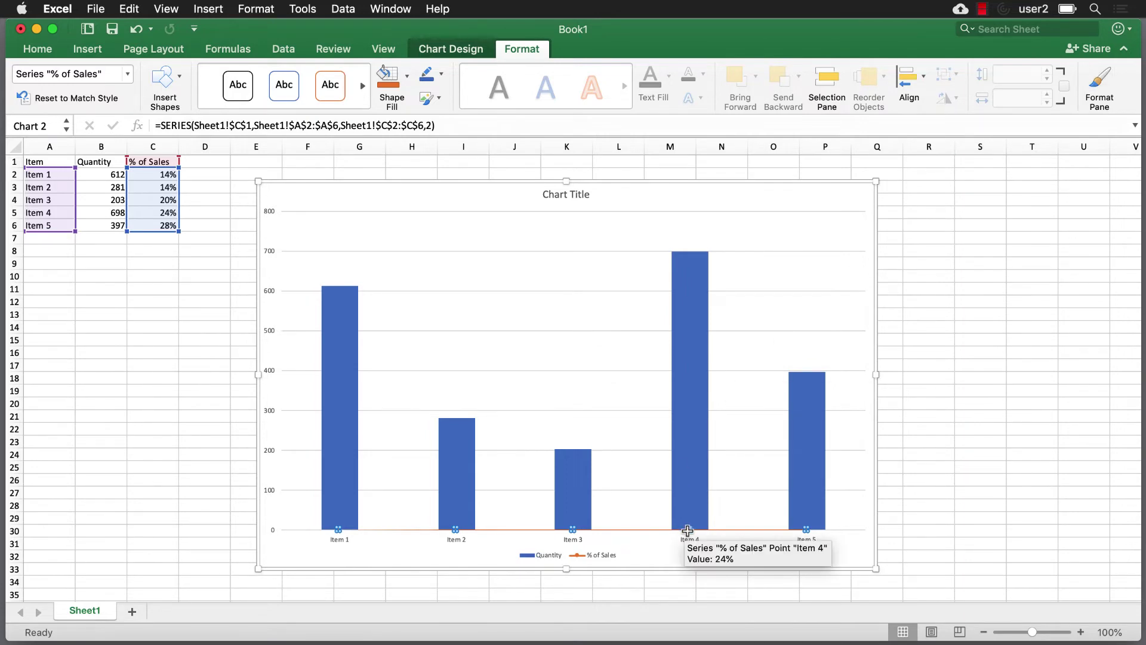
{"action": "right_click", "coordinate": [688, 530]}
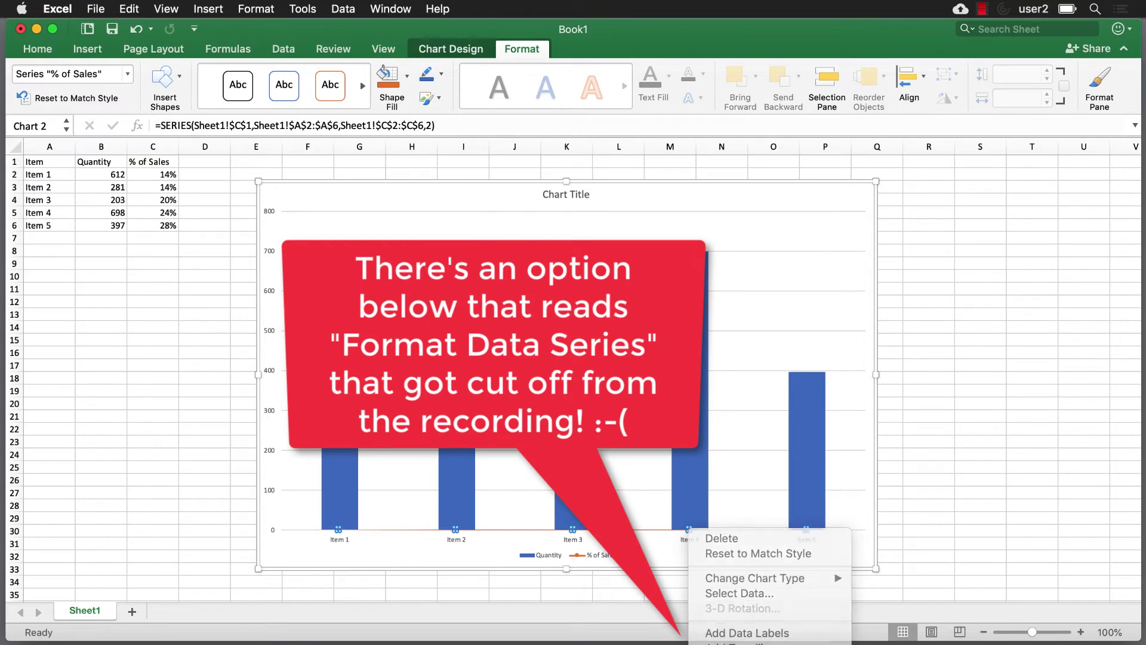
{"action": "left_click", "coordinate": [746, 644]}
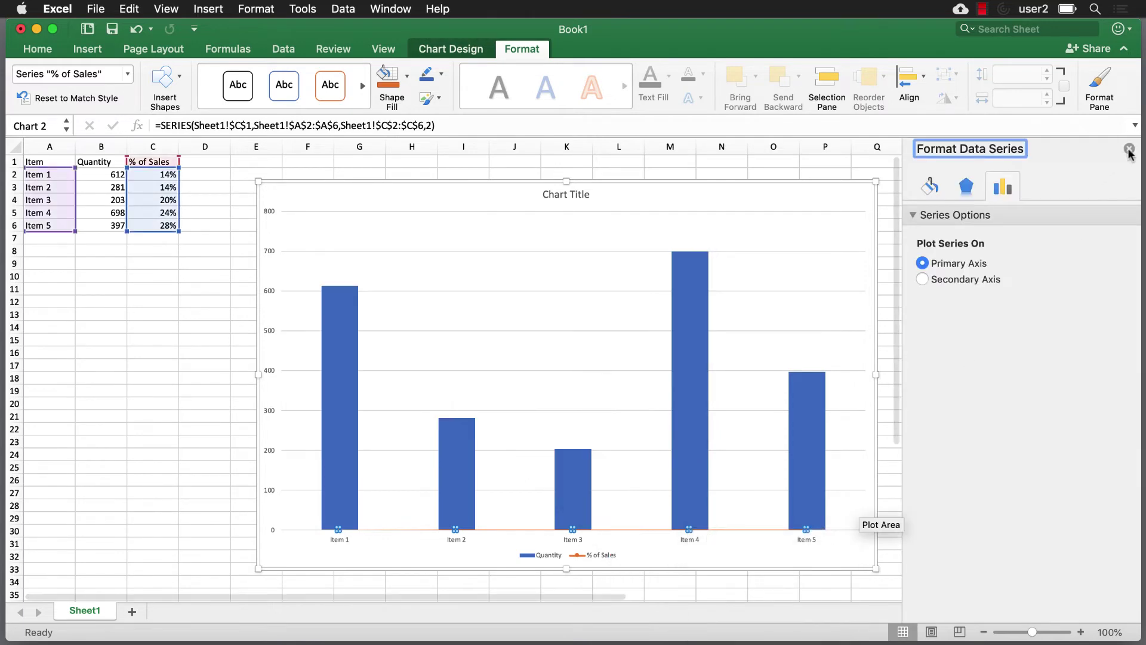
{"action": "left_click", "coordinate": [1130, 149]}
{"action": "left_click", "coordinate": [1106, 87]}
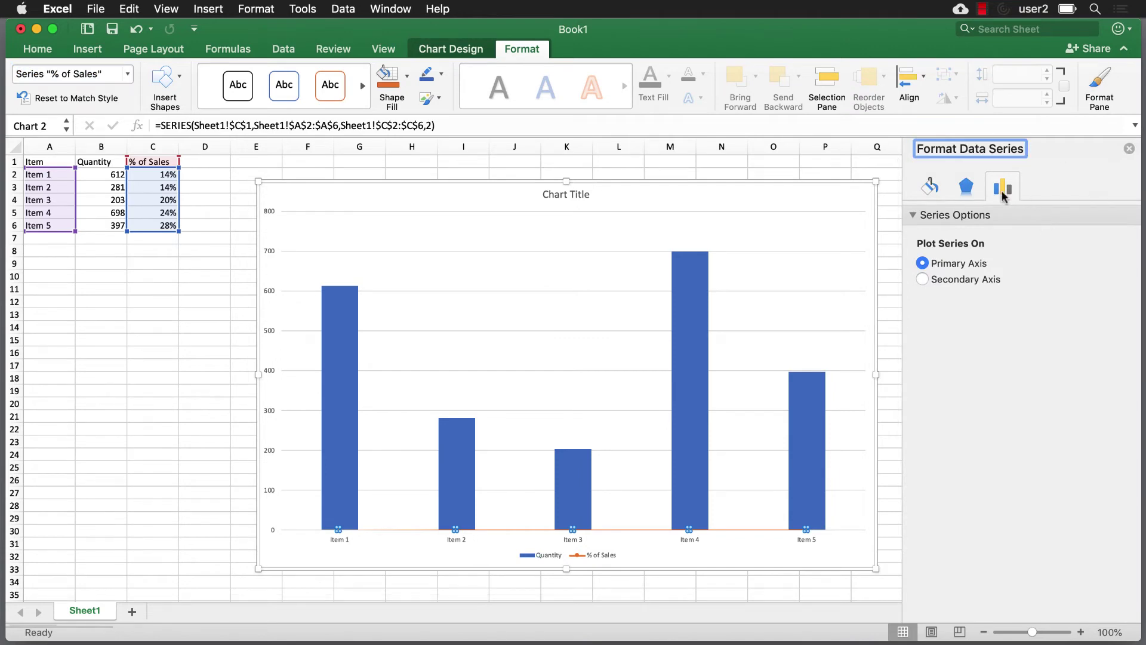
{"action": "left_click", "coordinate": [922, 278]}
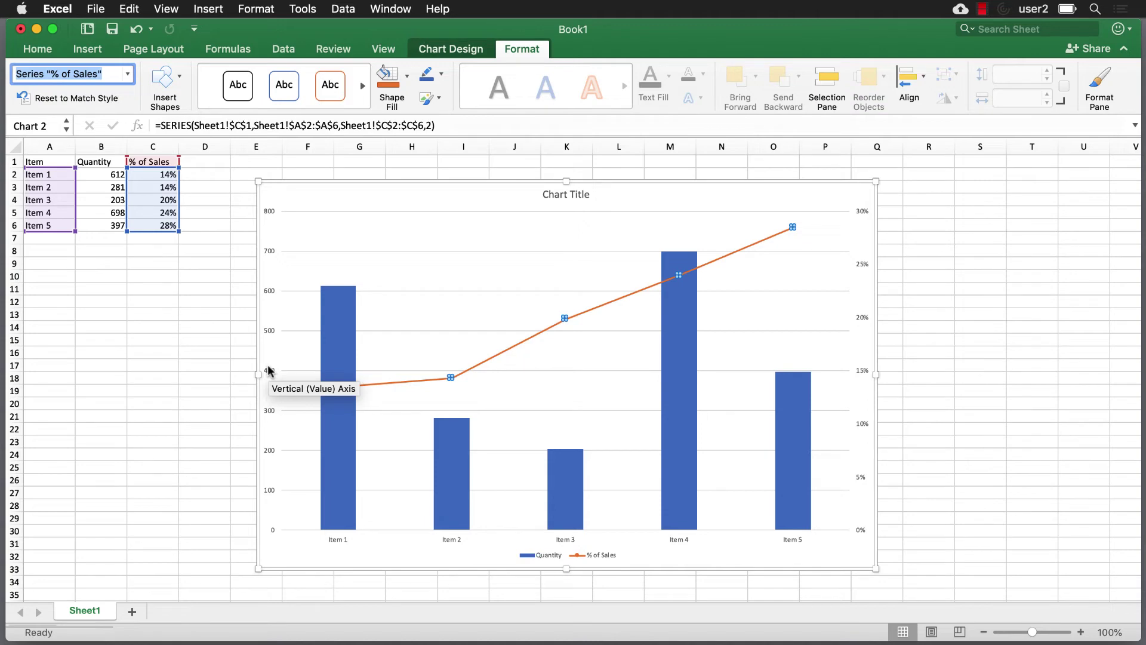
- Add a primary vertical axis title linked to cell B1, reading 'Quantity'
{"action": "left_click", "coordinate": [458, 51]}
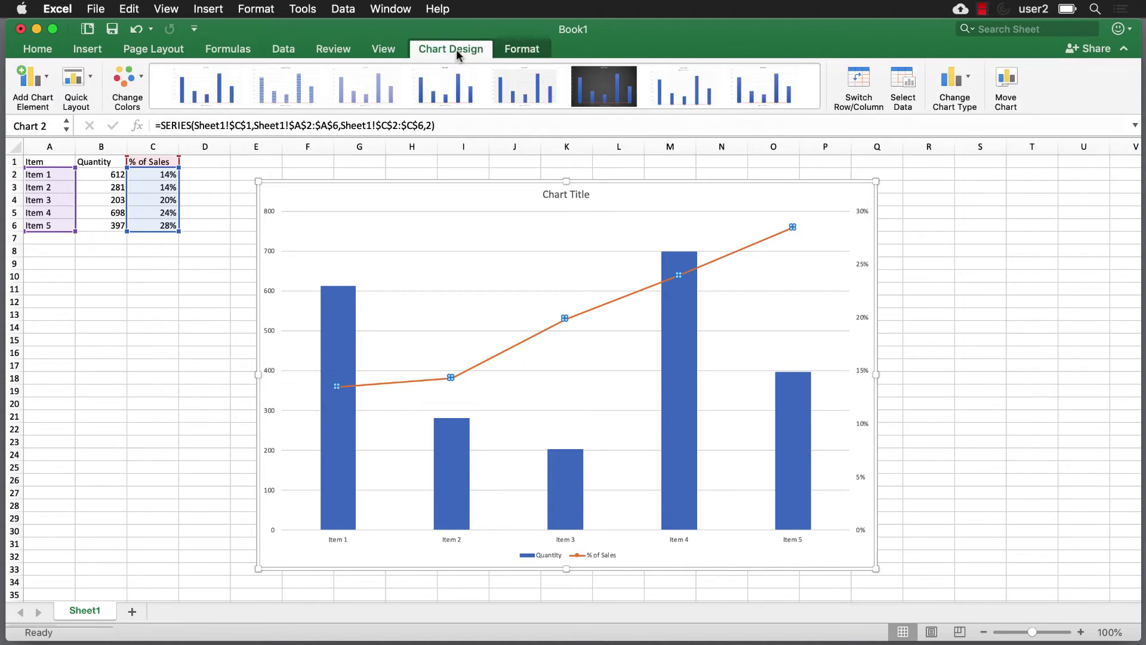
{"action": "left_click", "coordinate": [46, 78]}
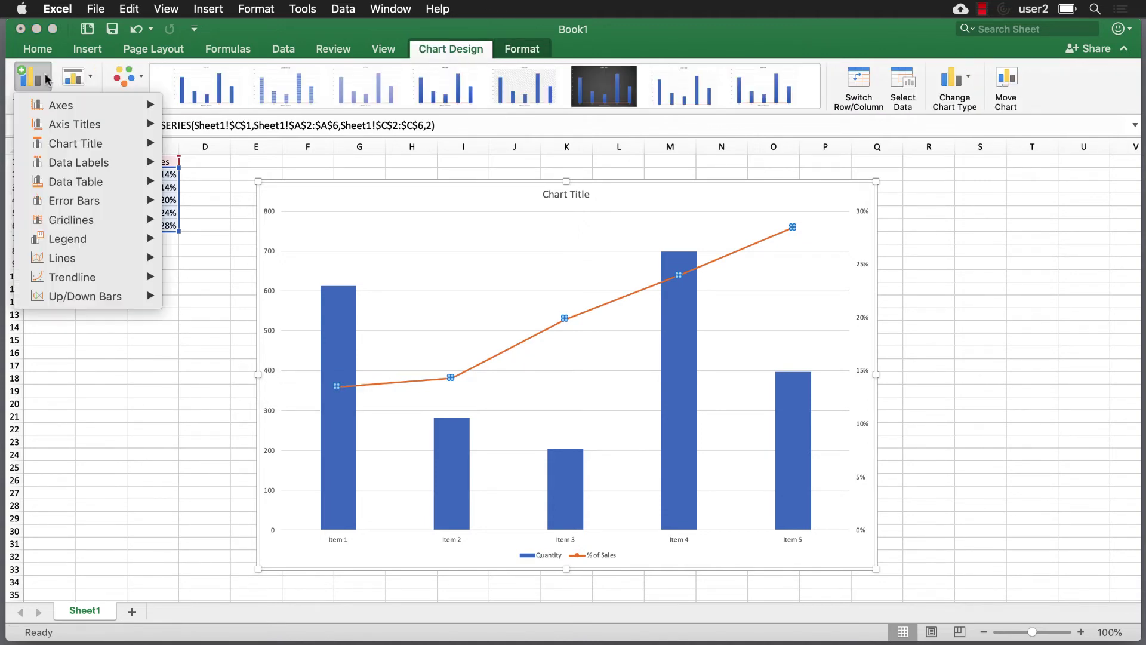
{"action": "mouse_move", "coordinate": [76, 125]}
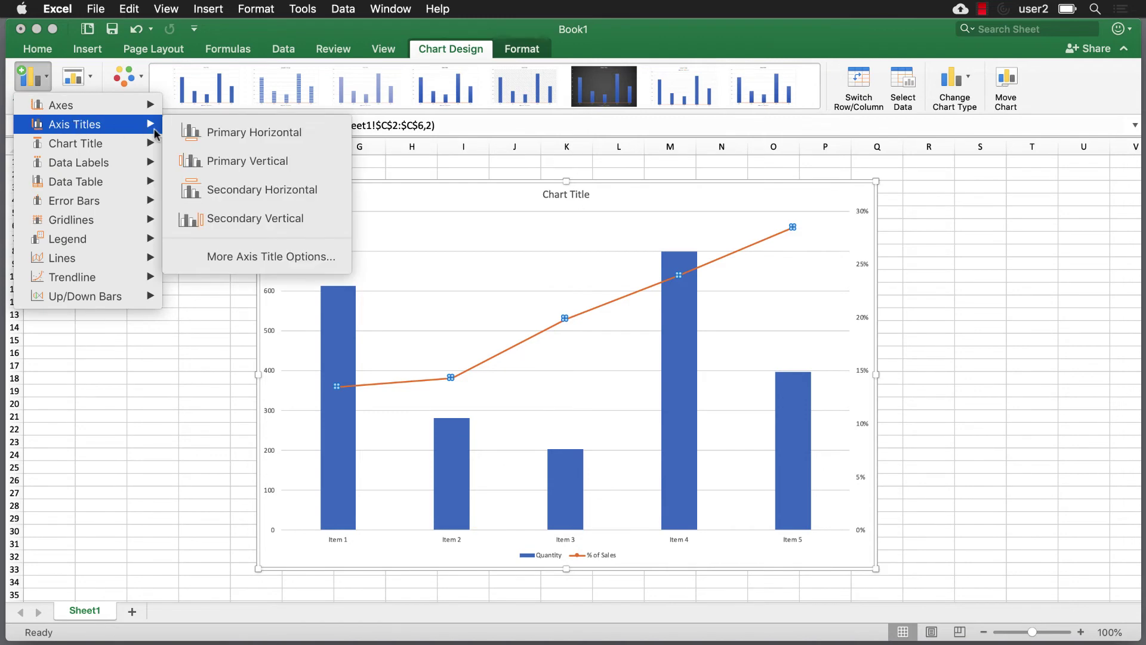
{"action": "left_click", "coordinate": [224, 163]}
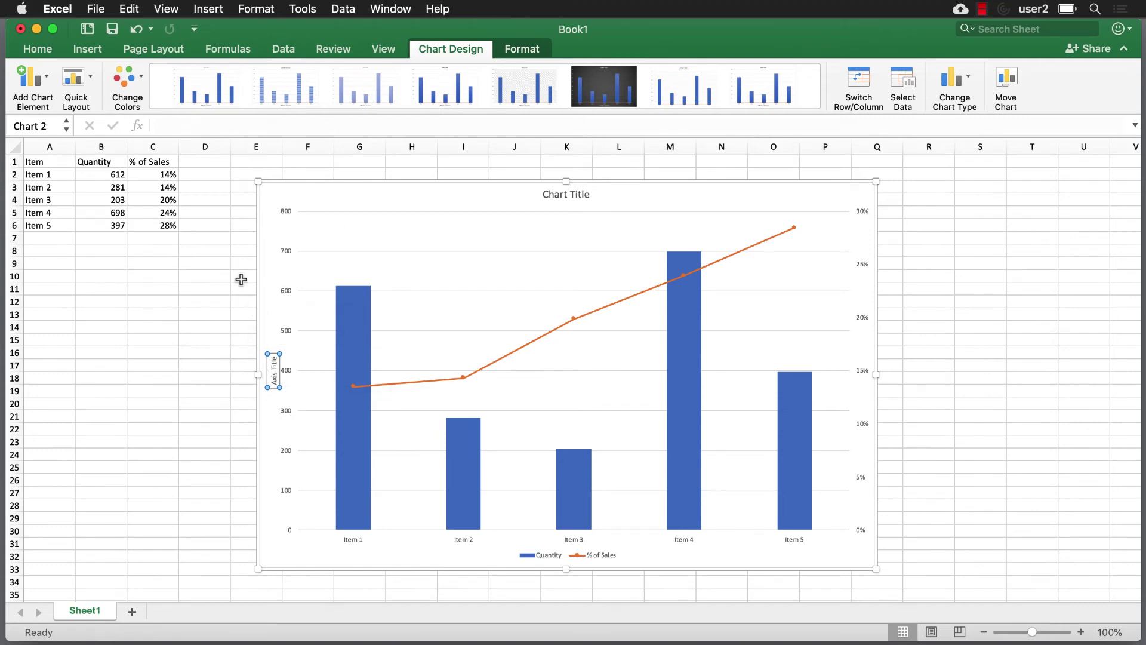
{"action": "left_click", "coordinate": [227, 124]}
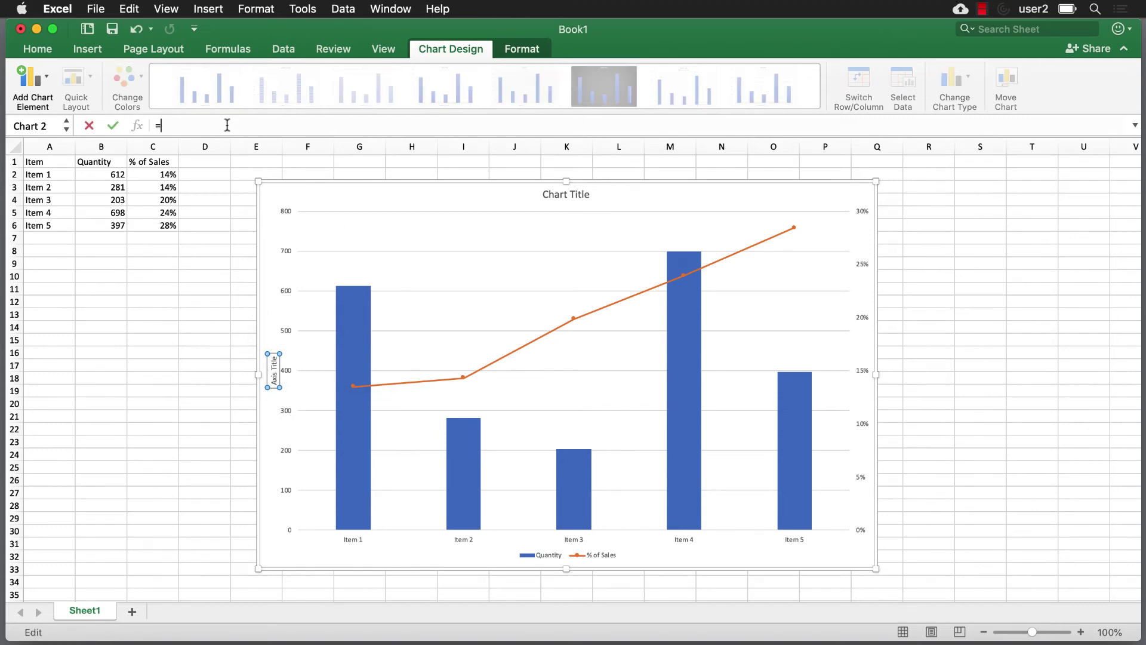
{"action": "type", "text": "="}
{"action": "left_click", "coordinate": [100, 161]}
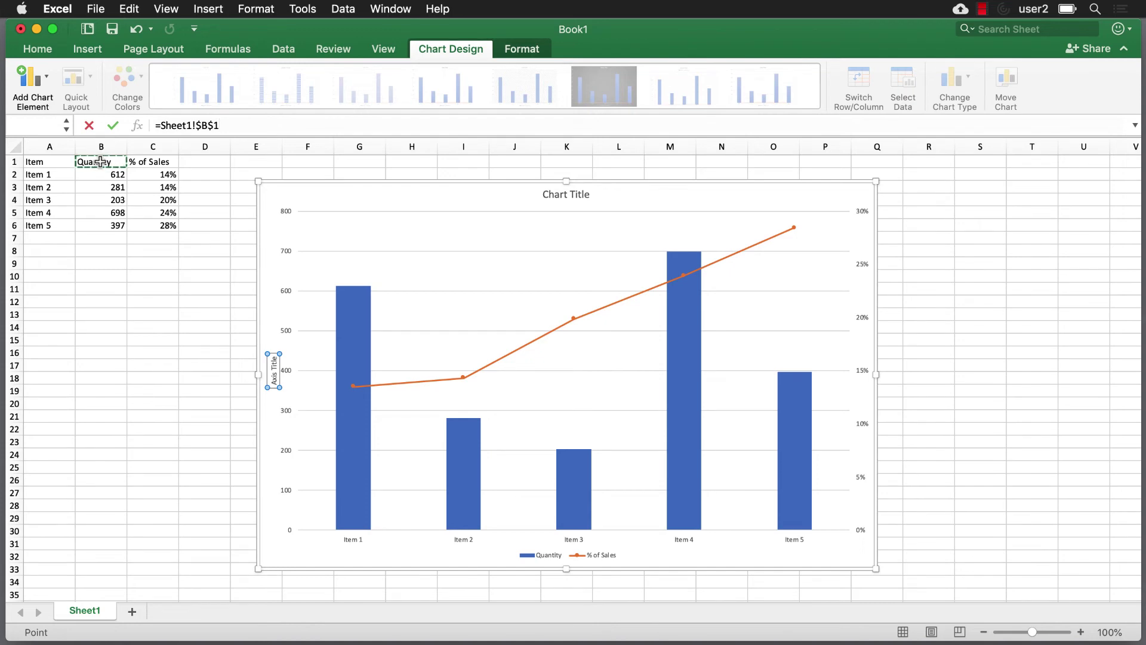
{"action": "key", "text": "Return"}
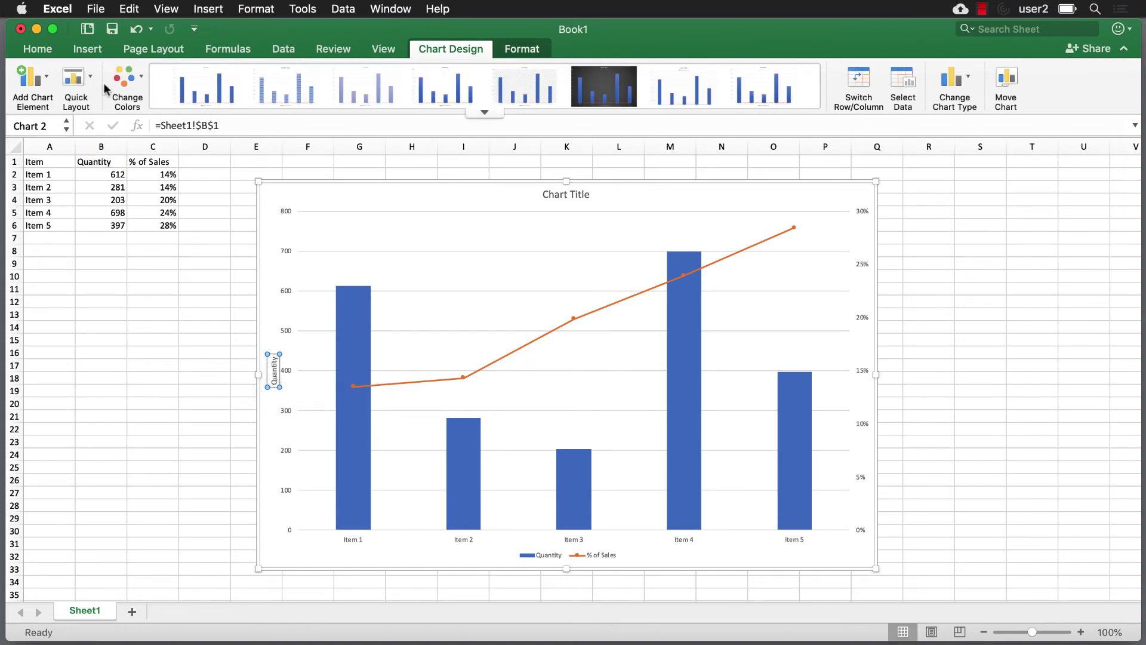
- Add a secondary vertical axis title linked to cell C1, reading '% of Sales'
{"action": "left_click", "coordinate": [46, 81]}
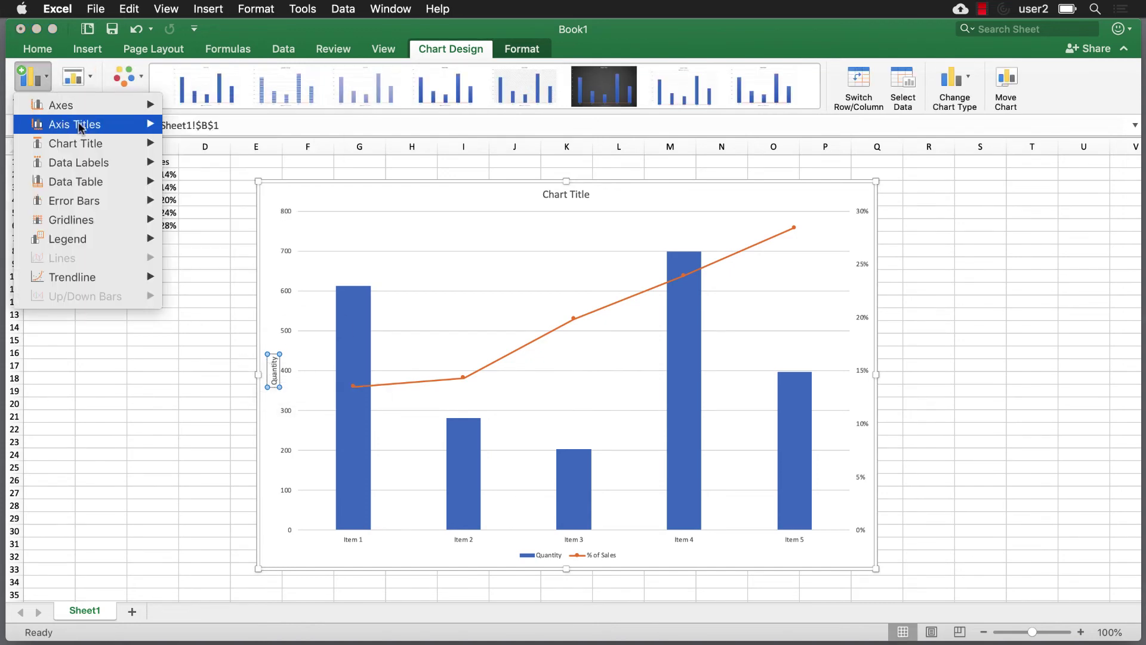
{"action": "mouse_move", "coordinate": [78, 126]}
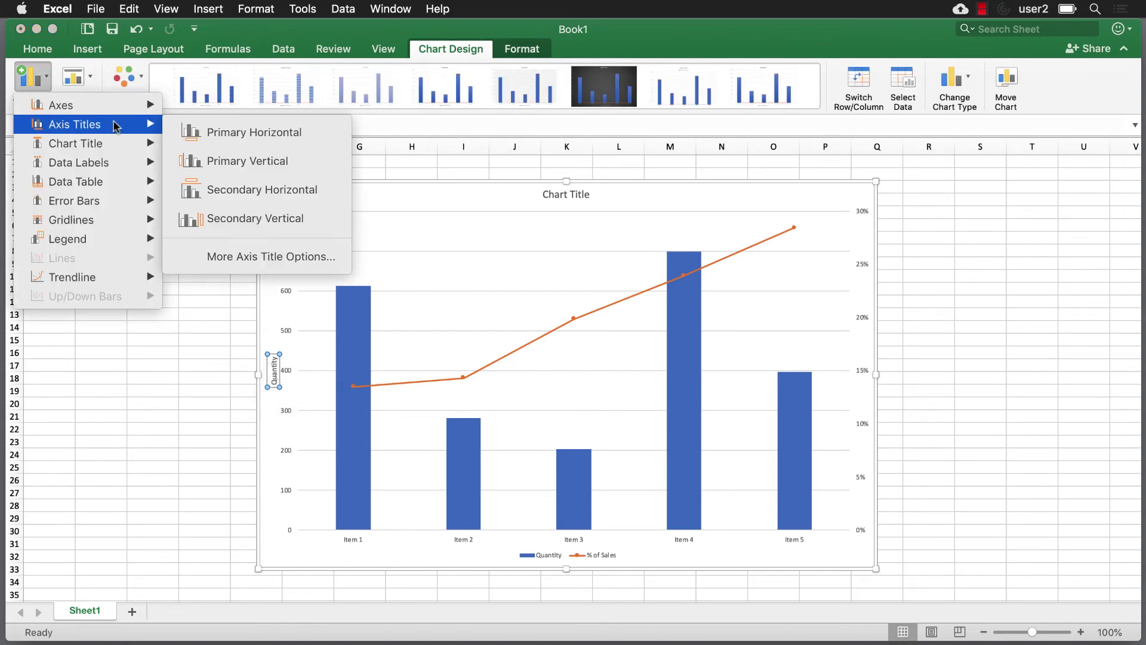
{"action": "left_click", "coordinate": [227, 221]}
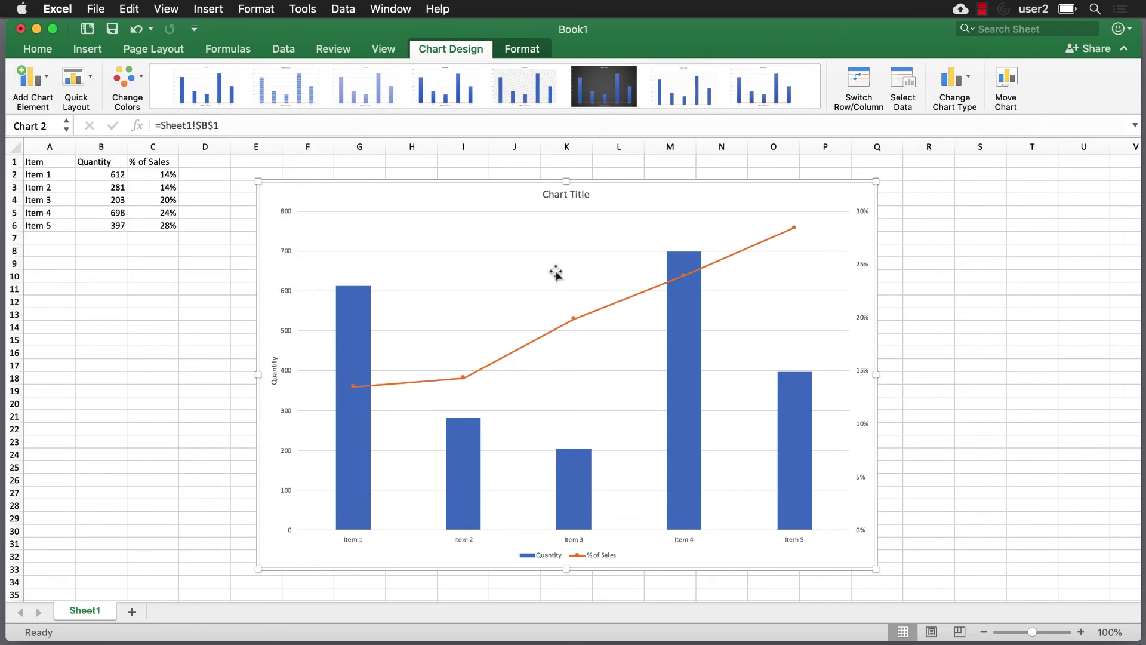
{"action": "left_click", "coordinate": [236, 126]}
{"action": "type", "text": "="}
{"action": "left_click", "coordinate": [159, 161]}
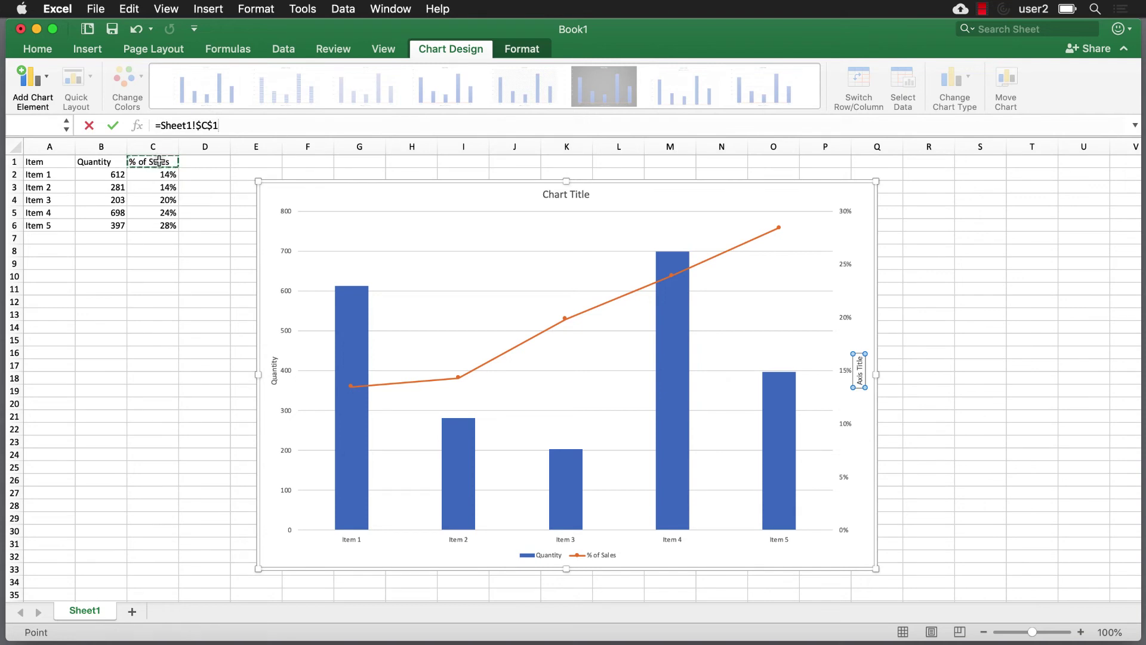
{"action": "key", "text": "Return"}
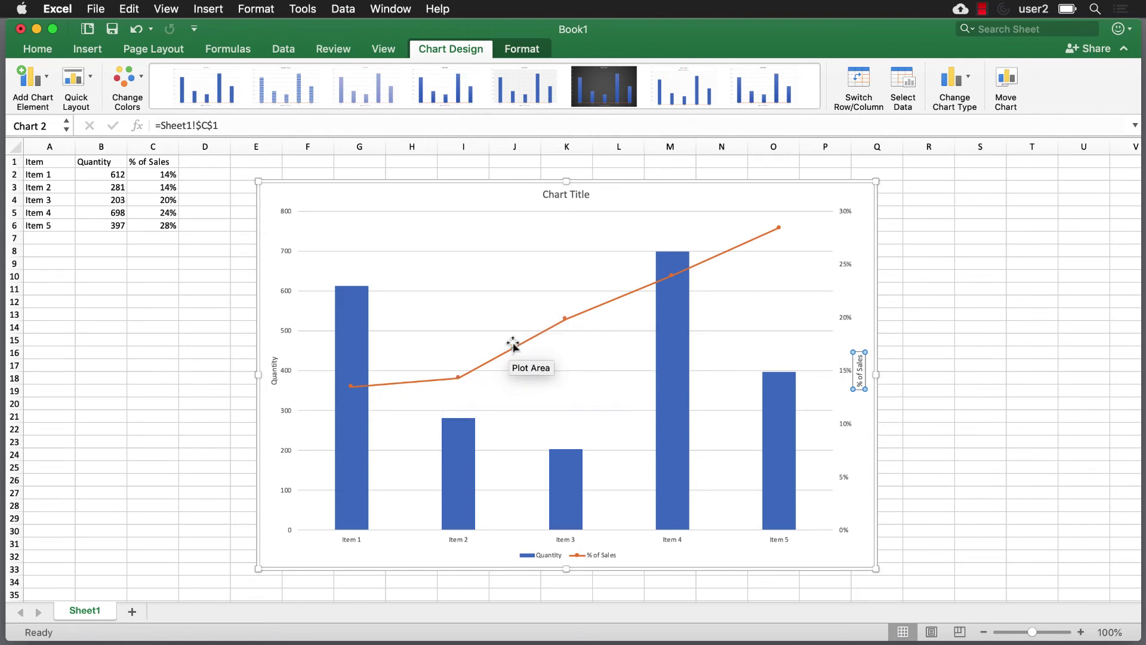
- Add data labels to the % of Sales line
{"action": "left_click", "coordinate": [566, 319]}
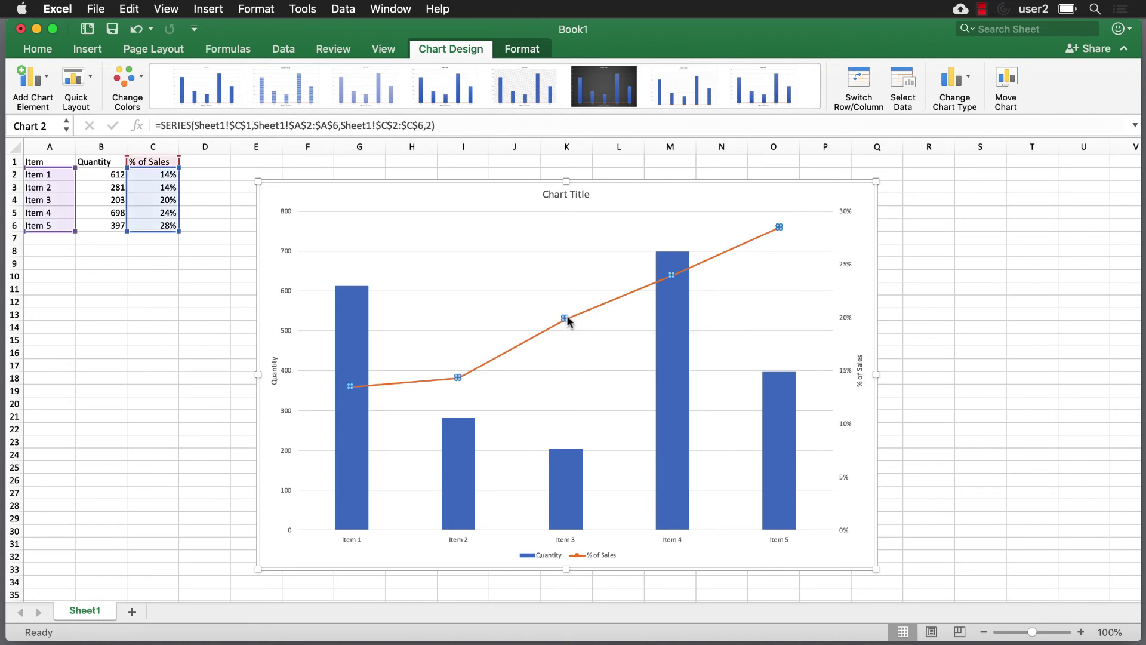
{"action": "right_click", "coordinate": [568, 321]}
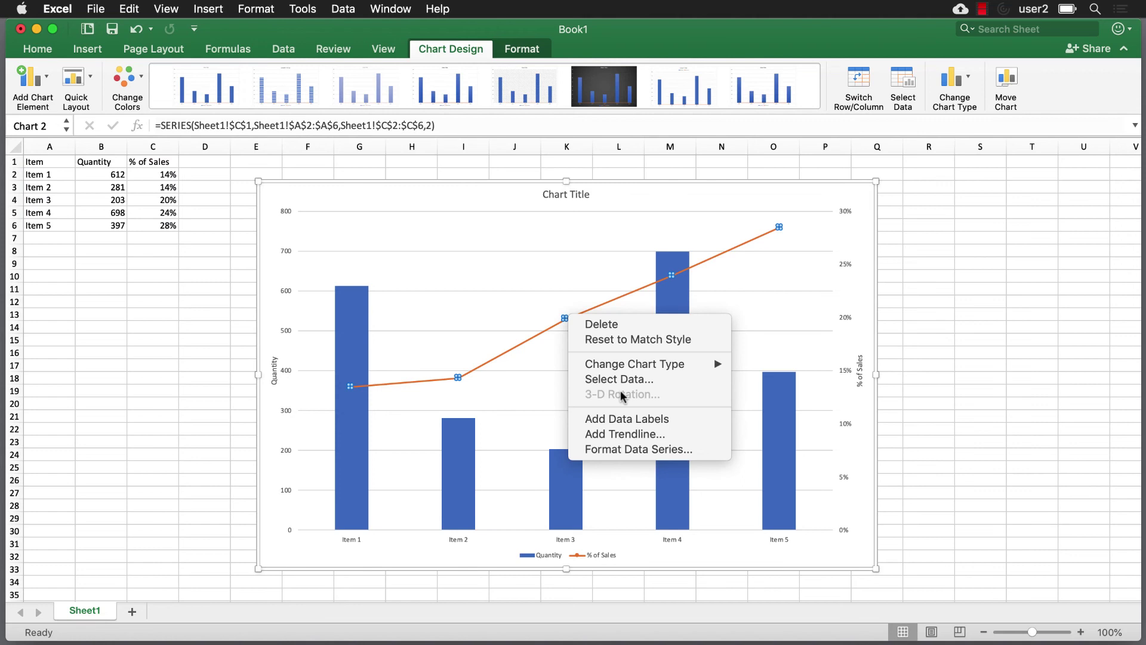
{"action": "left_click", "coordinate": [637, 422]}
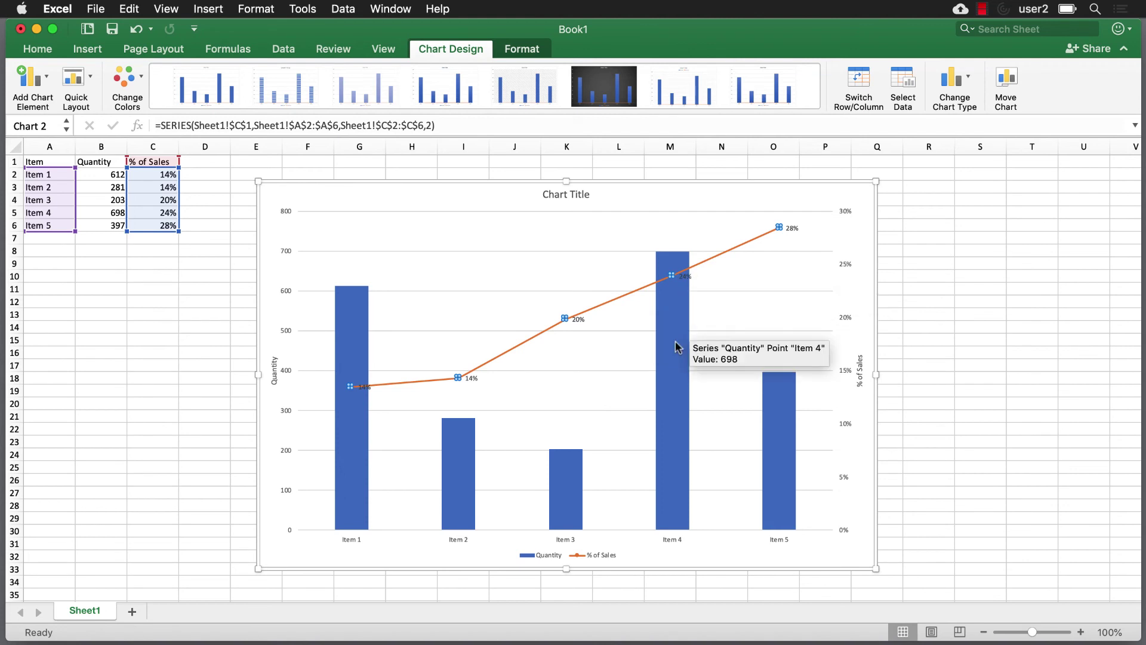
- Move the Item 4 (24%) and Item 1 (14%) labels just off the line
{"action": "left_click", "coordinate": [685, 276]}
{"action": "left_click", "coordinate": [685, 276]}
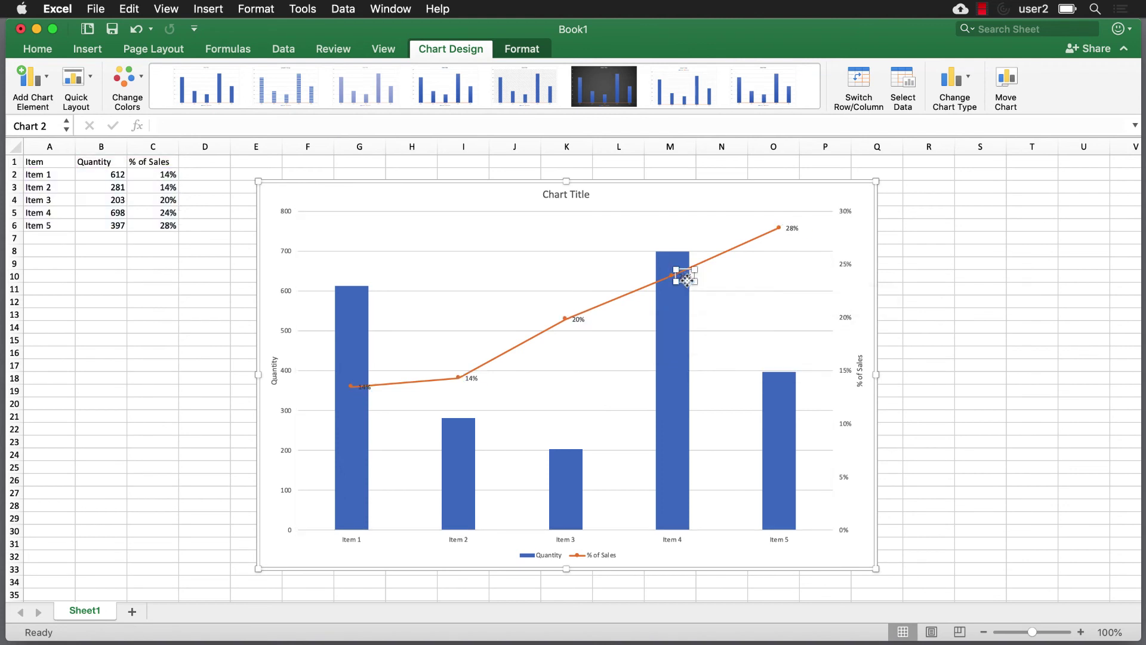
{"action": "left_click_drag", "start_coordinate": [685, 277], "coordinate": [705, 282]}
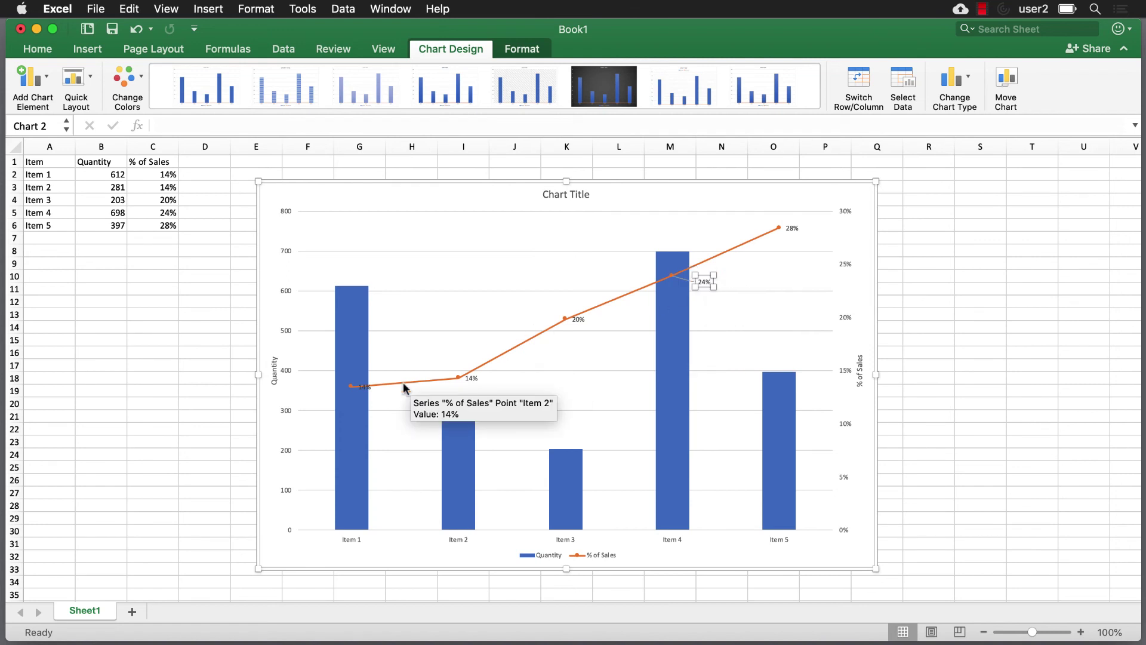
{"action": "left_click", "coordinate": [362, 386]}
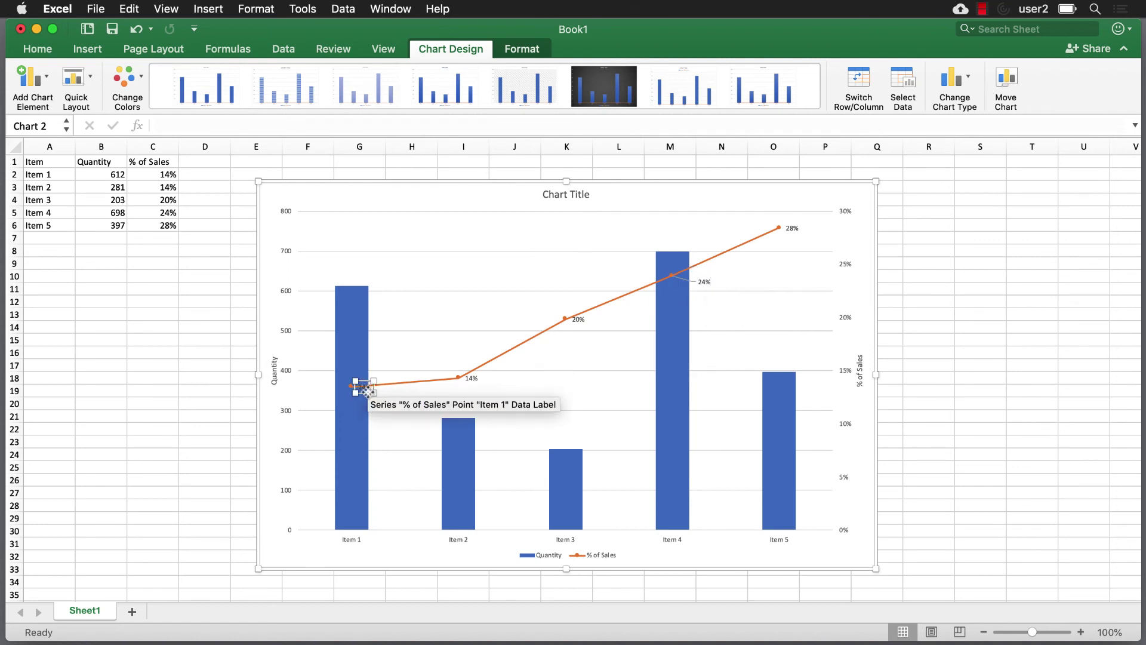
{"action": "left_click_drag", "start_coordinate": [368, 391], "coordinate": [386, 399]}
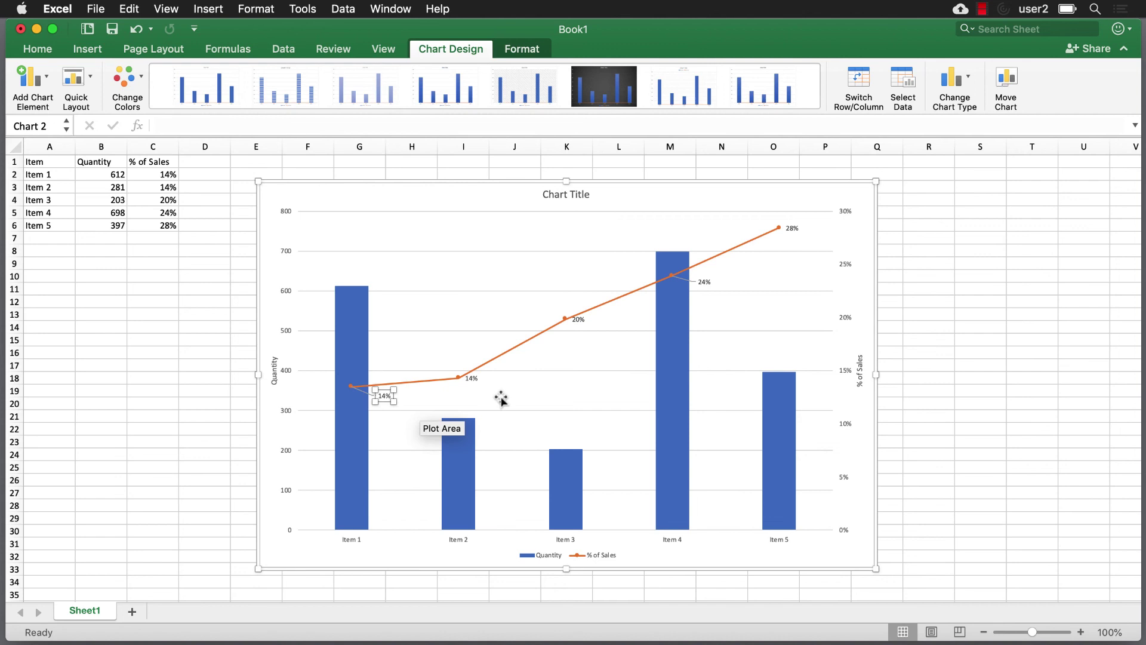
- Select the gridlines and plot area, then click cell T15 to deselect the chart
{"action": "left_click", "coordinate": [555, 371]}
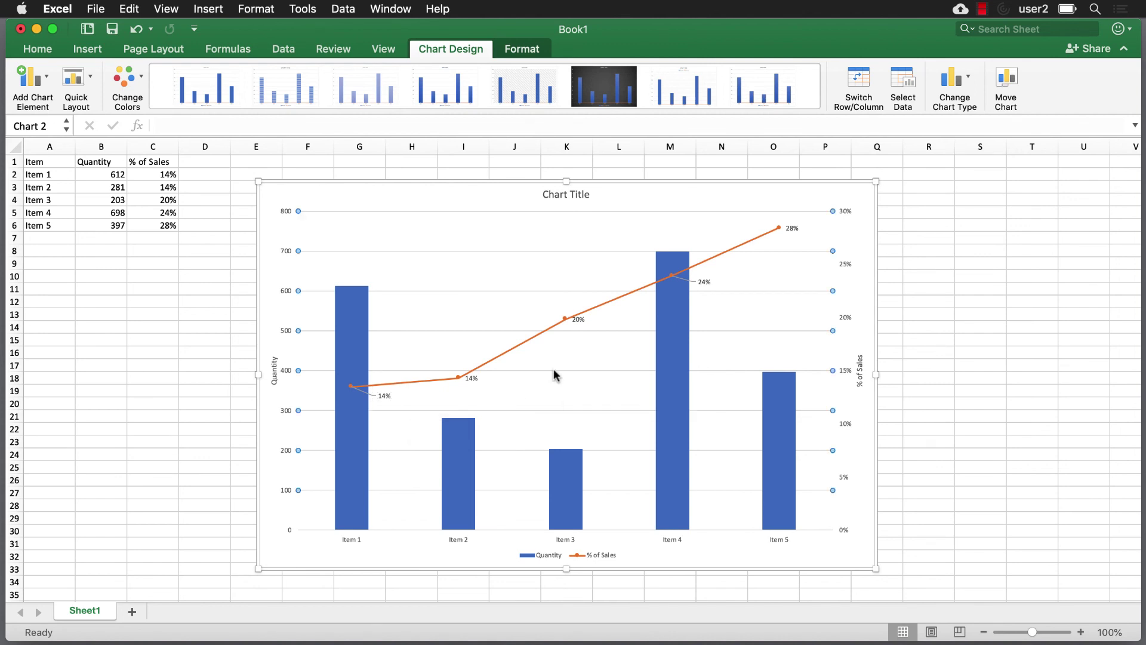
{"action": "left_click", "coordinate": [554, 370]}
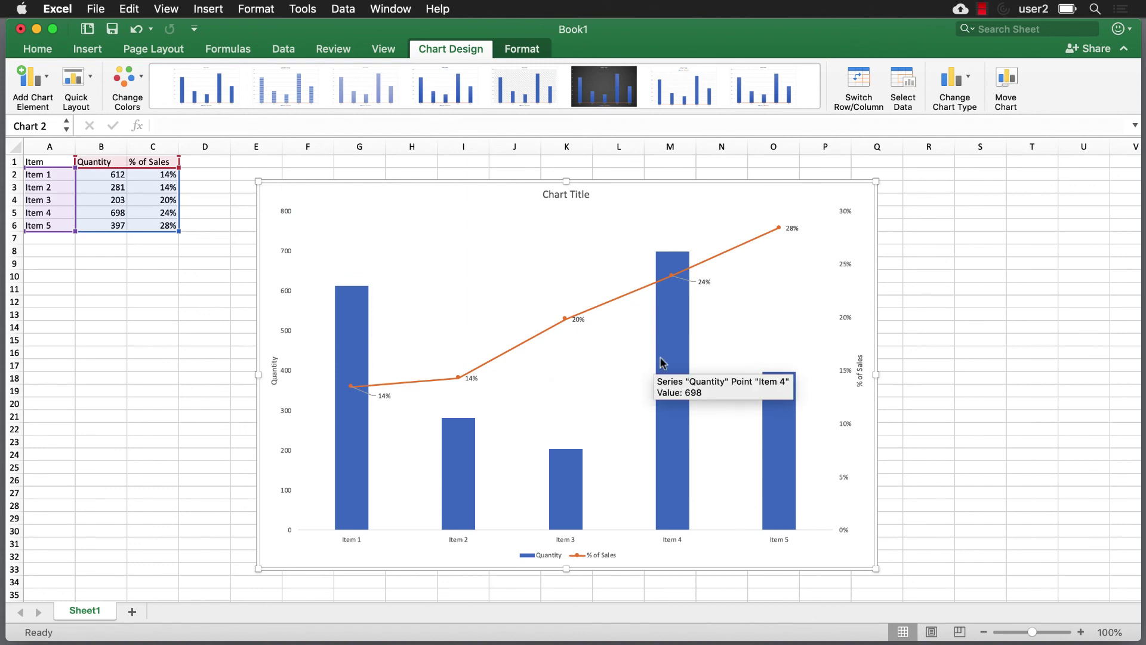
{"action": "left_click", "coordinate": [1025, 338]}
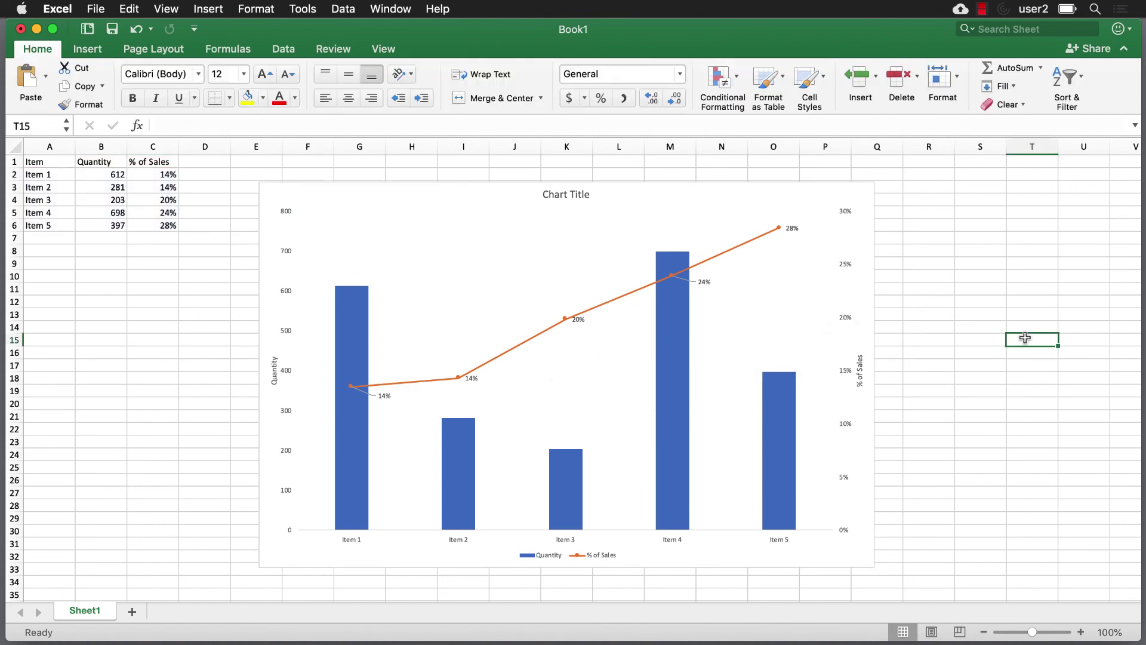